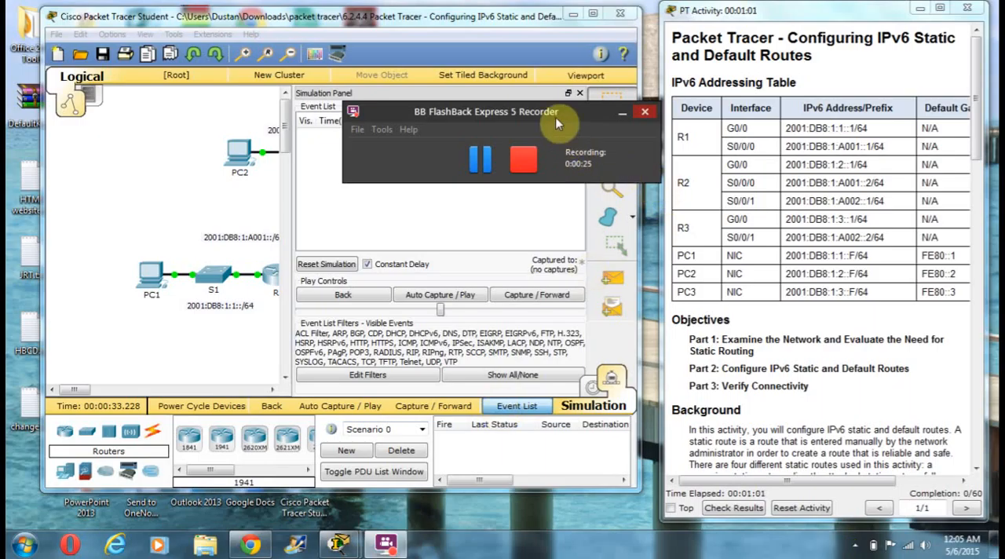
Clear the recorder off the workspace, switch the simulator to Realtime mode and fast-forward the network time
left_click_drag(550, 112, 503, 533)
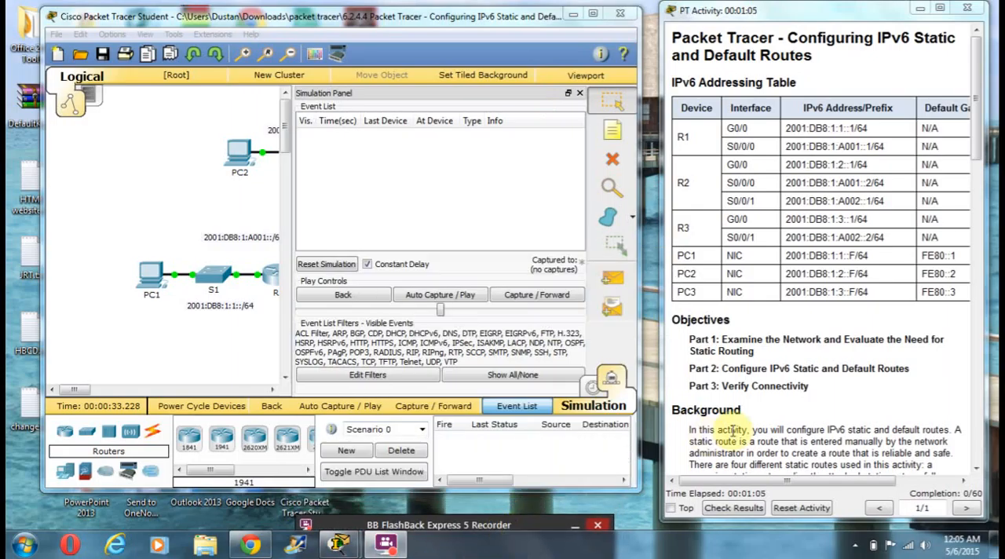
left_click_drag(980, 140, 981, 189)
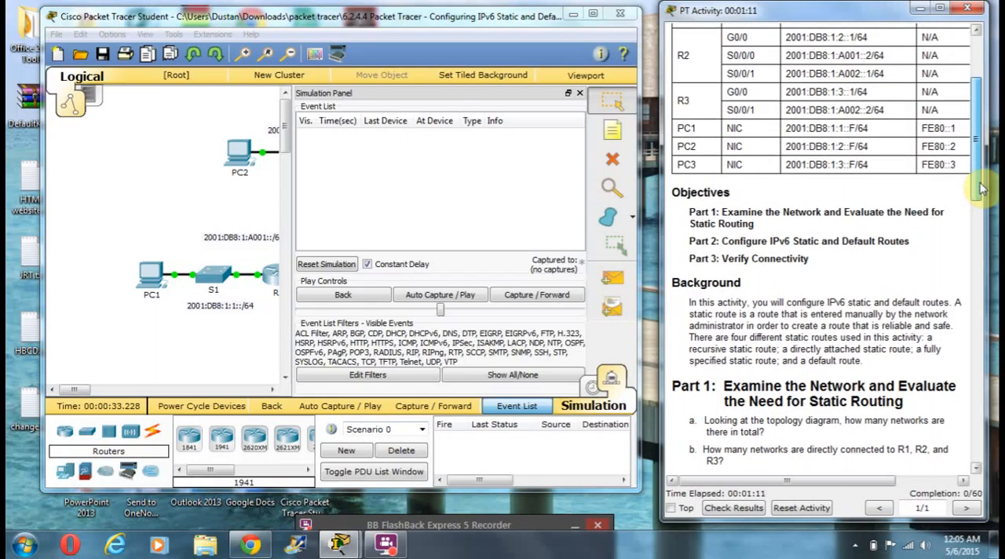
left_click_drag(981, 189, 978, 235)
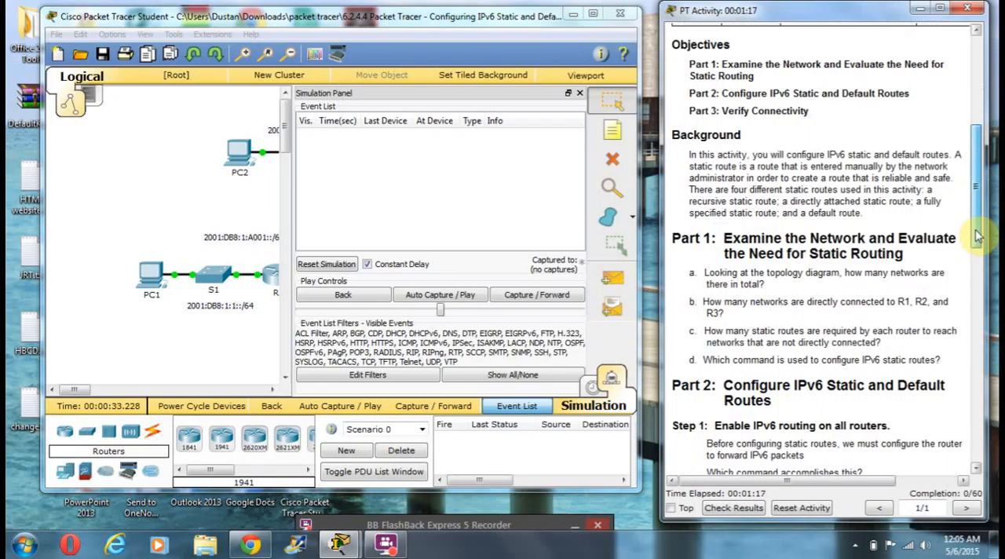
left_click_drag(977, 236, 979, 253)
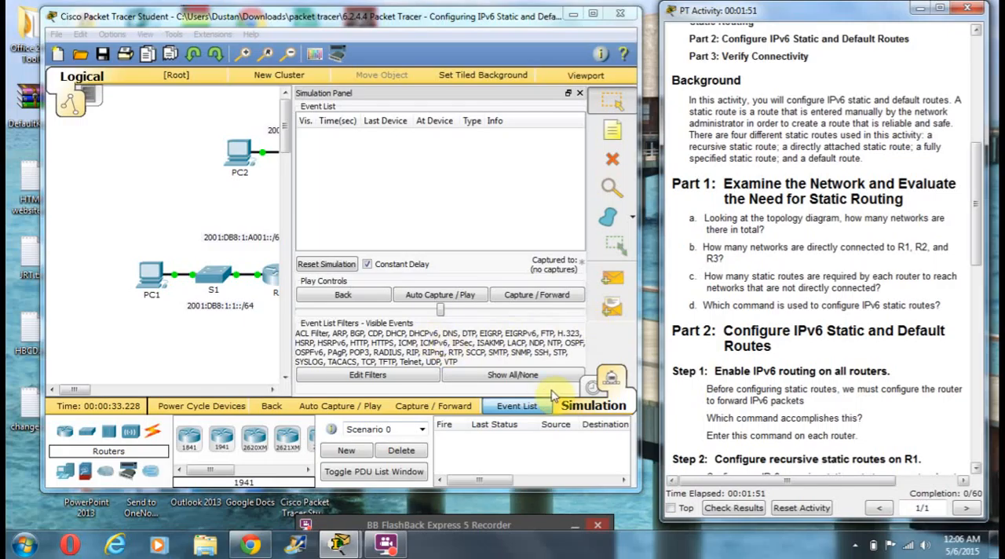
left_click(589, 393)
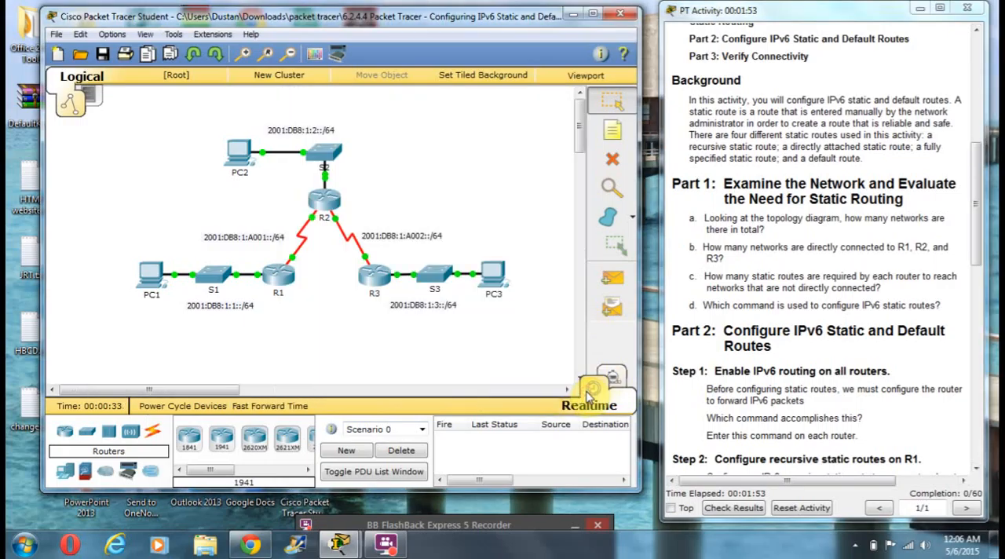
left_click(291, 406)
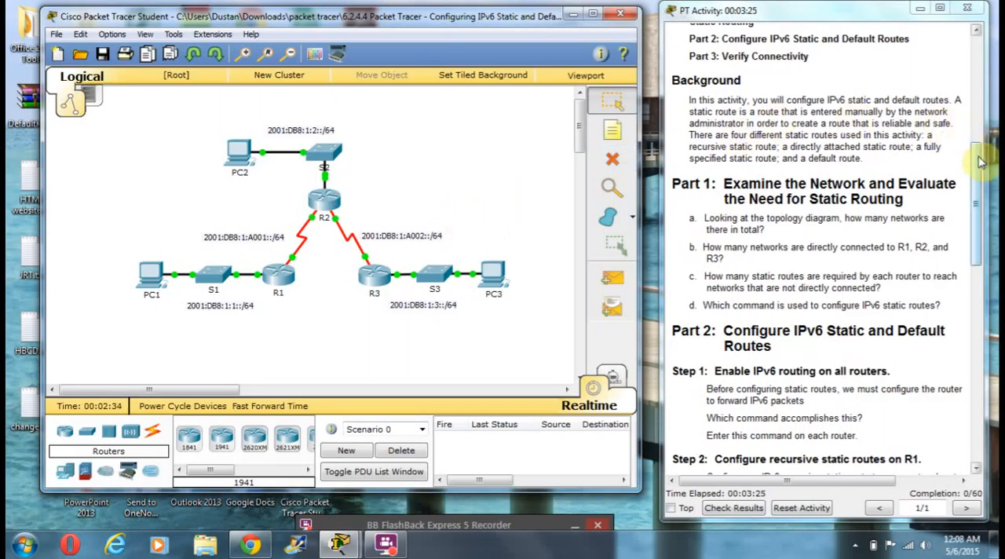
Open router R1's command line and enter global configuration mode
left_click_drag(980, 164, 974, 227)
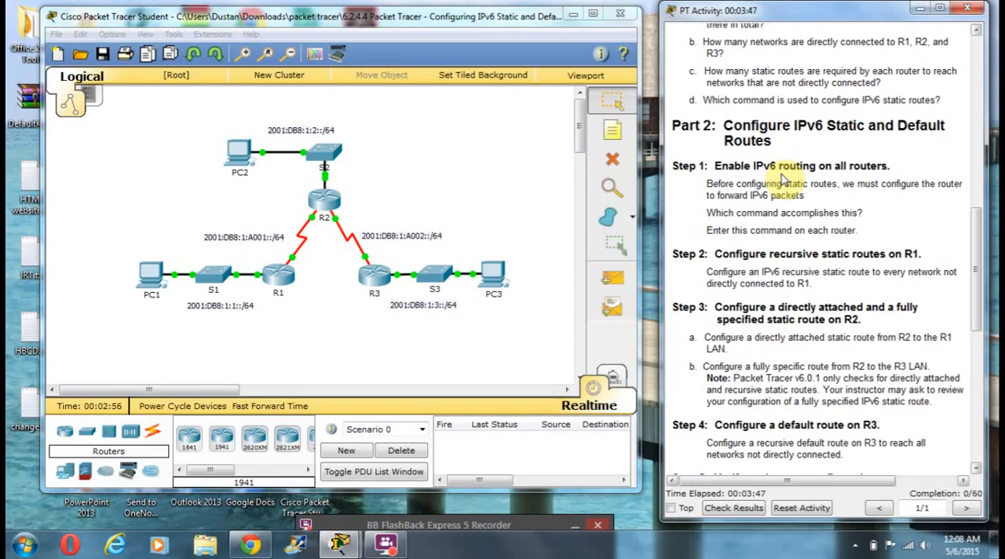
left_click(276, 281)
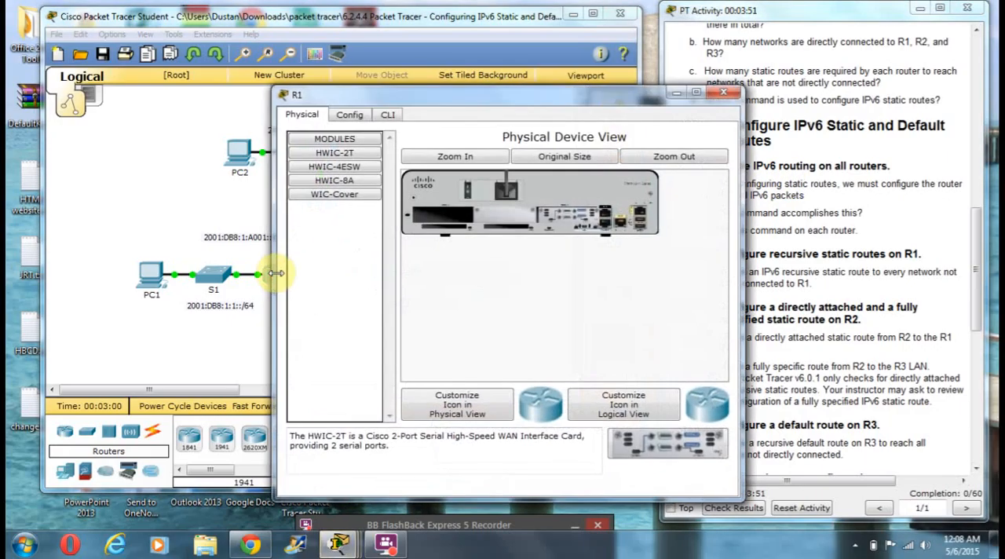
left_click_drag(386, 101, 213, 79)
left_click(212, 94)
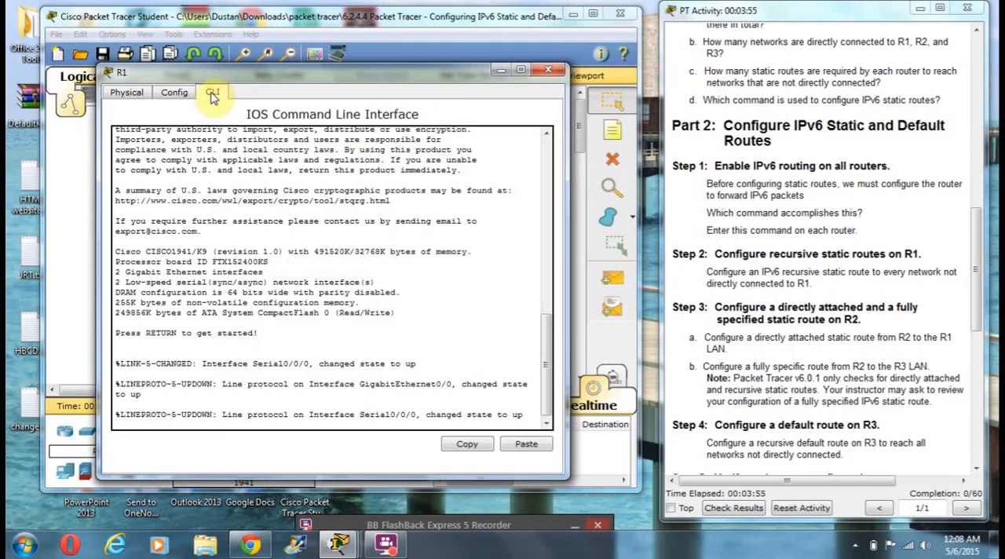
type("en")
key("Return")
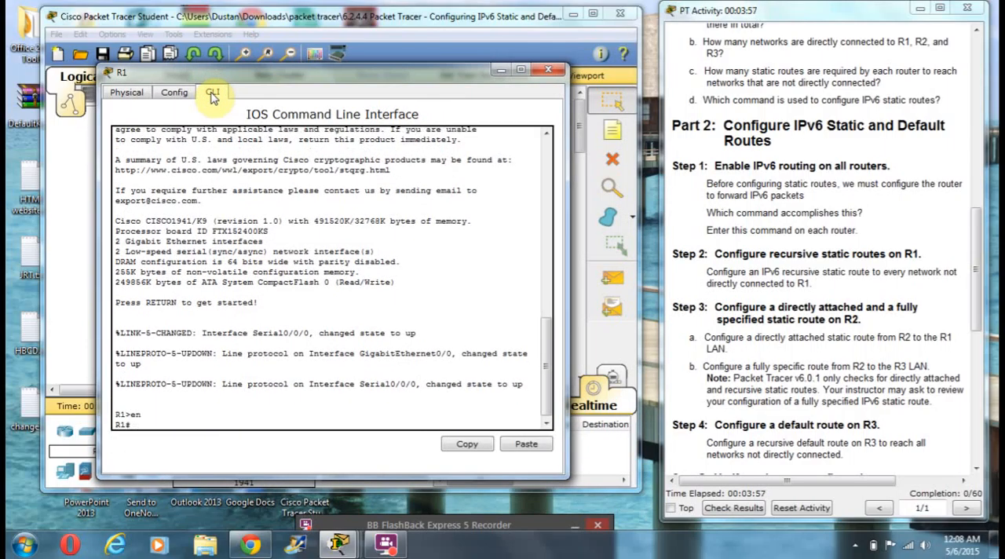
type("conf t")
key("Return")
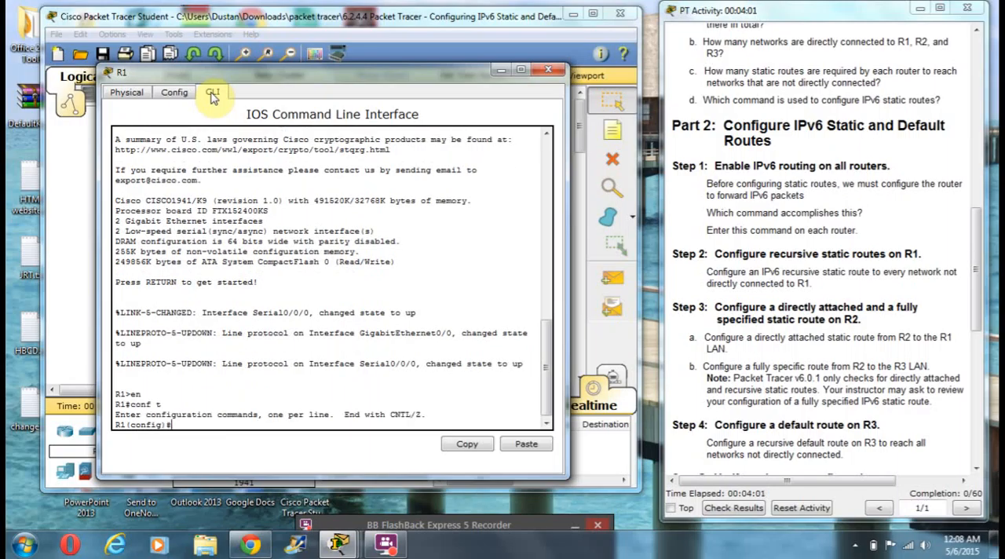
Enable IPv6 routing on R1 with ipv6 unicast-routing and close its device window
type("ipv6 unica")
type("st-routing")
key("Return")
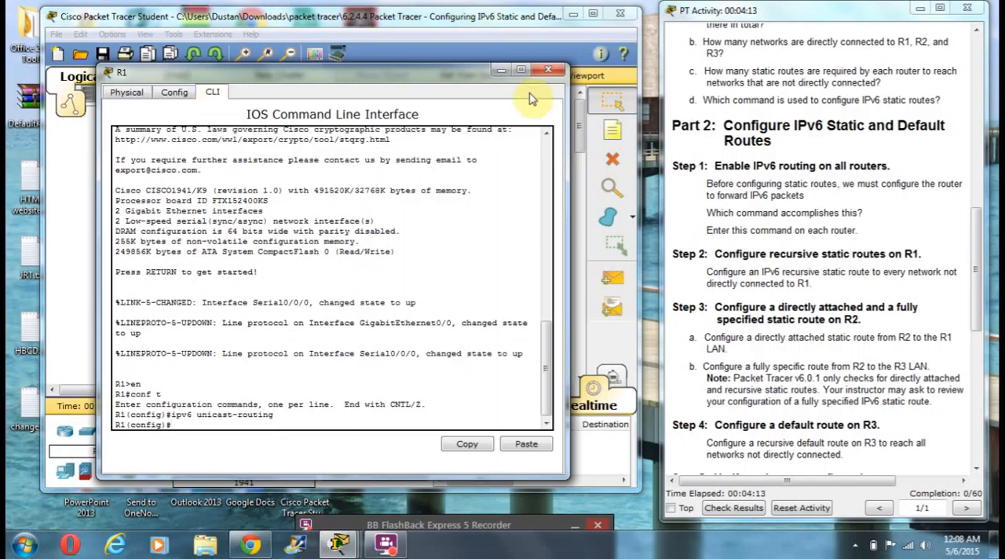
left_click(550, 73)
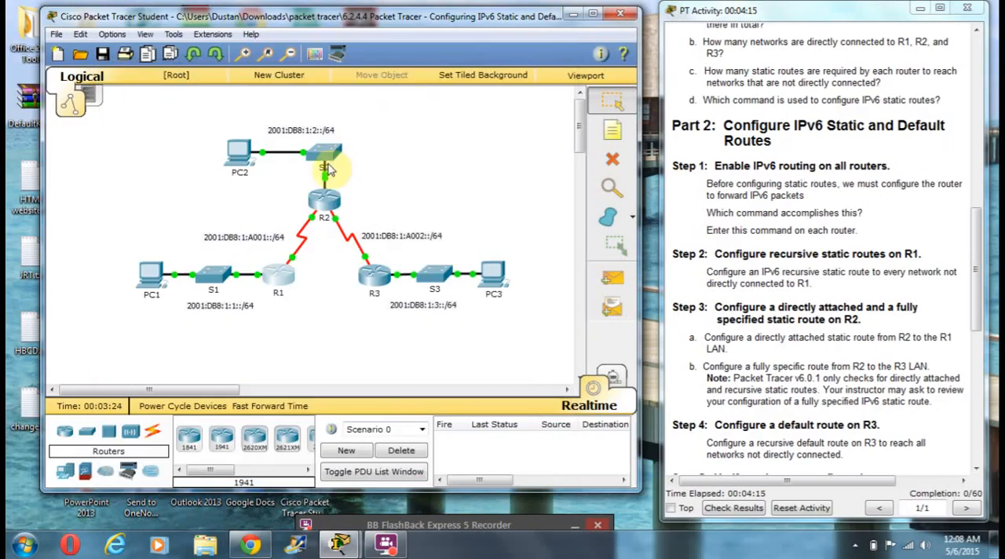
Open router R2's command line and enter global configuration mode
left_click(324, 199)
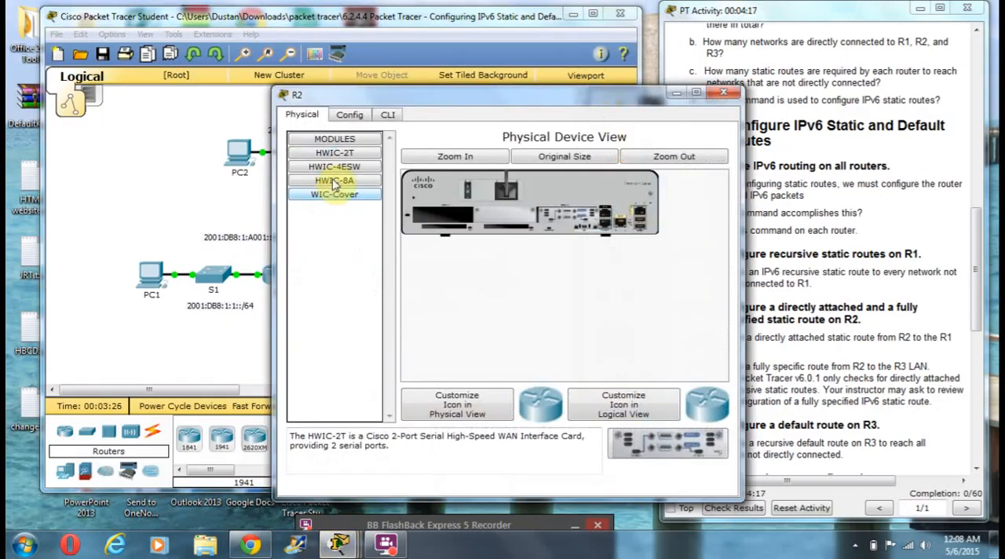
left_click(386, 116)
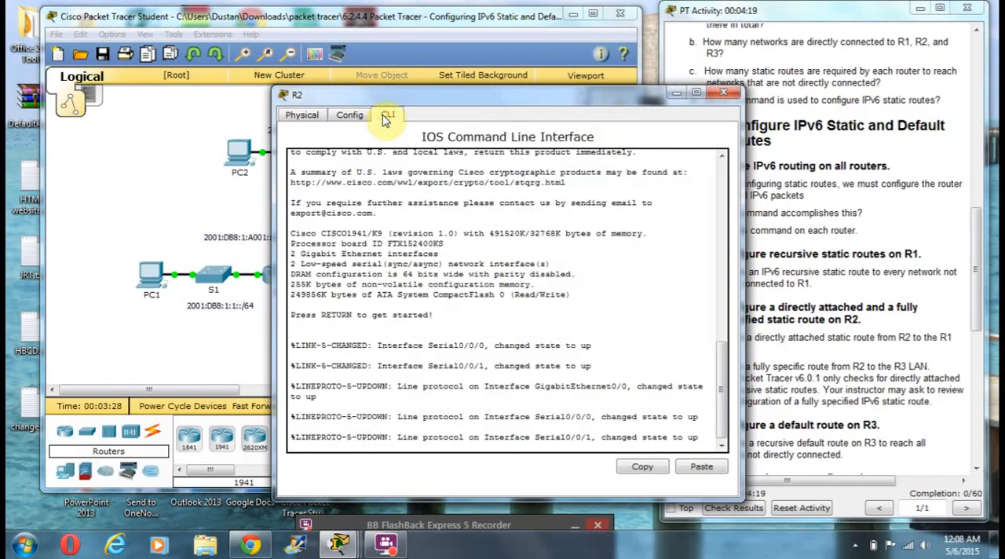
type("en")
key("Return")
type("conf t")
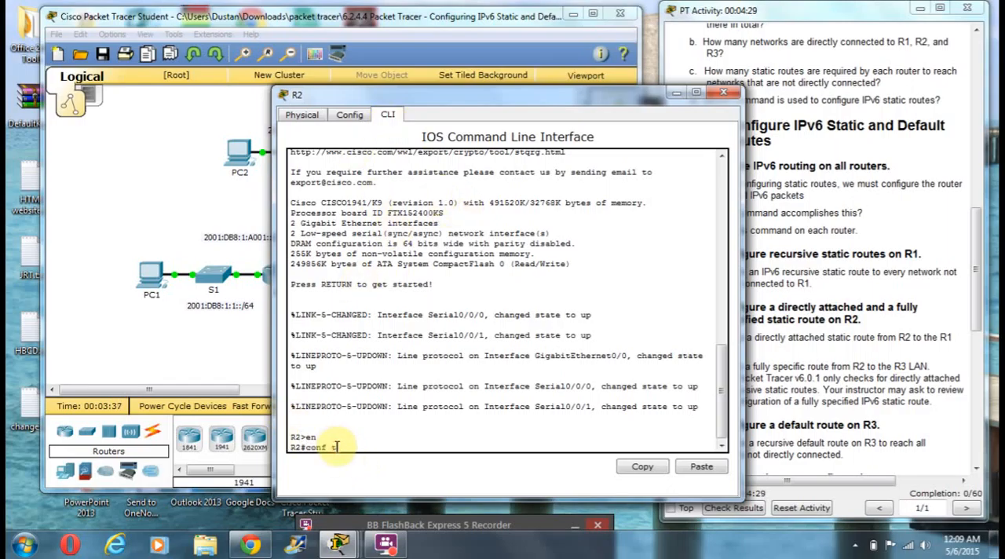
key("Return")
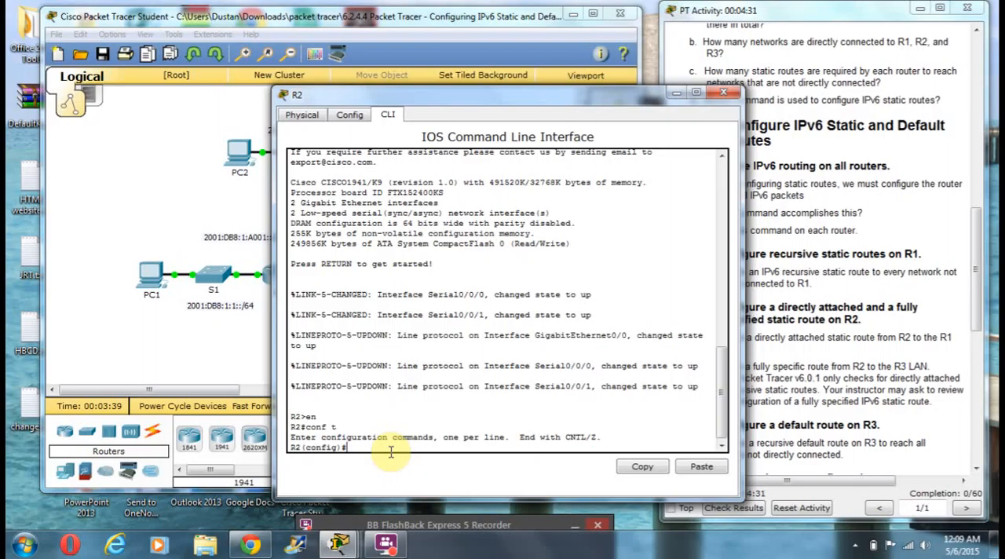
Enable IPv6 routing on R2 with ipv6 unicast-routing and close its device window
type("ipv6 unicast-routing")
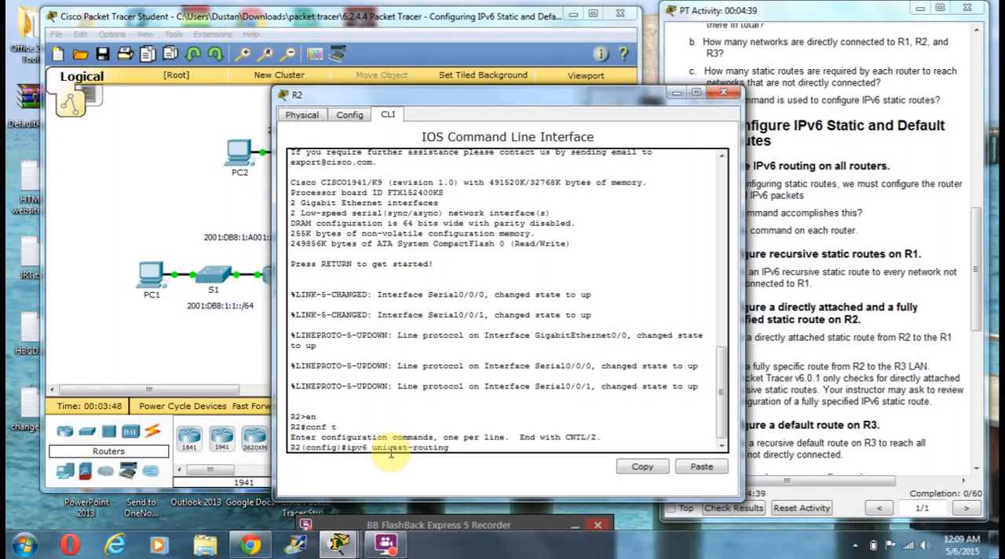
key("Return")
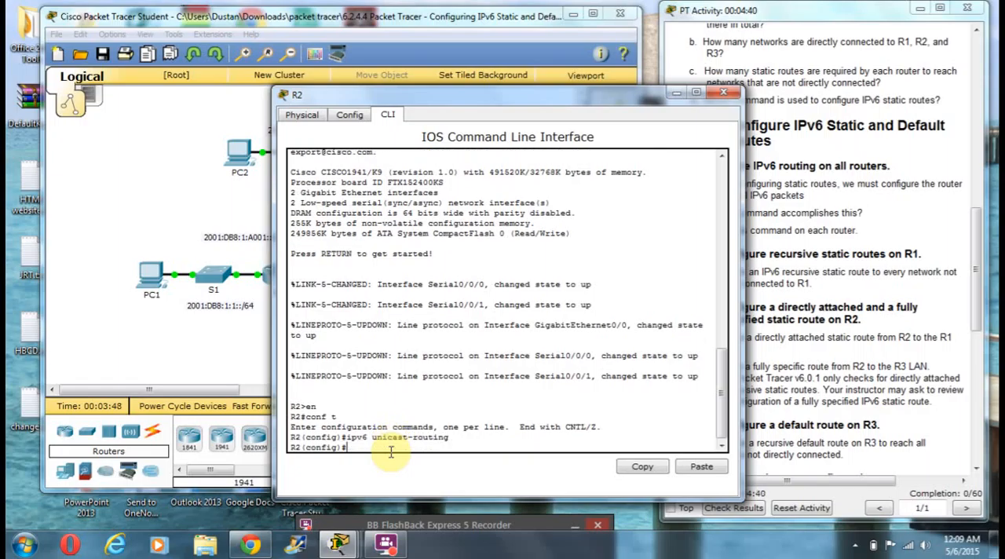
left_click(729, 98)
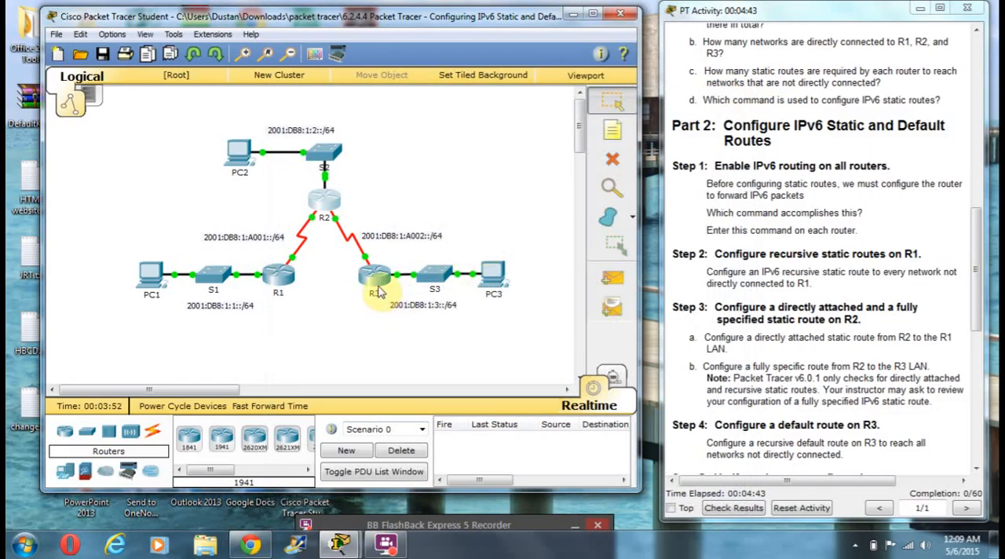
Open router R3's command line and enter global configuration mode
left_click(376, 283)
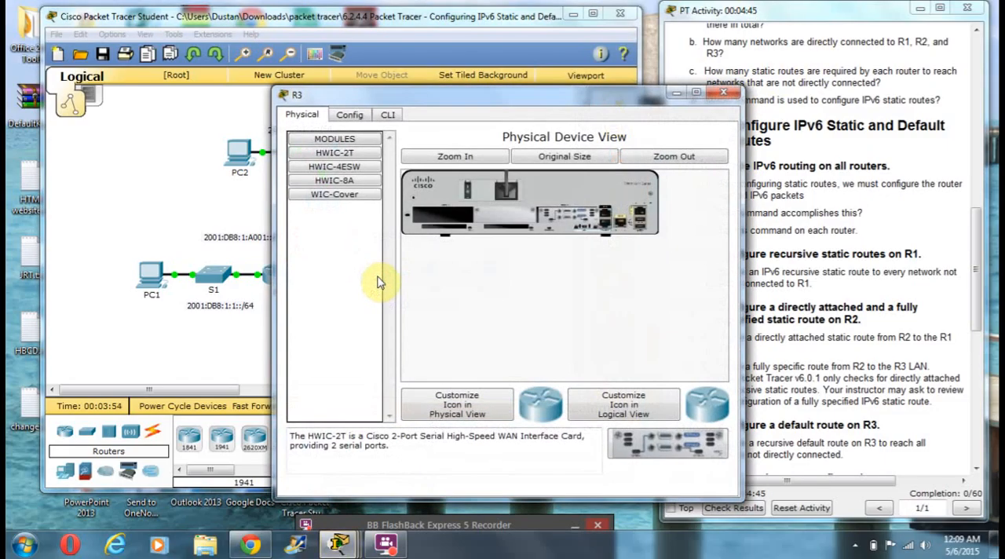
left_click(390, 116)
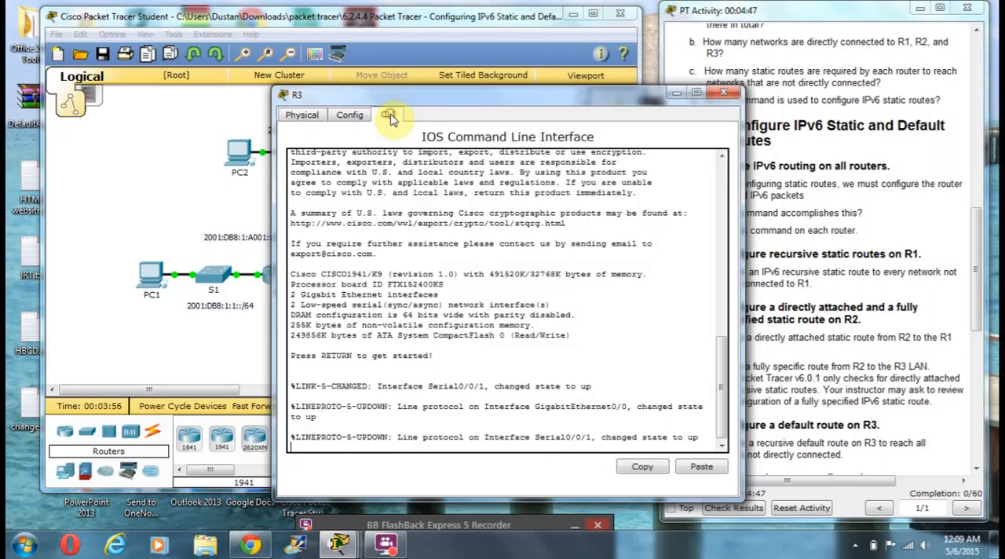
key("Return")
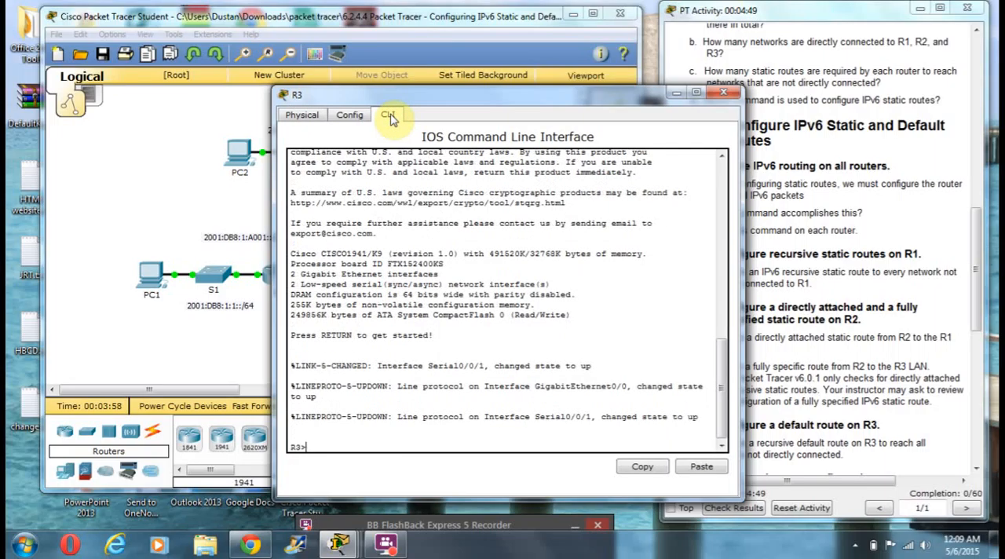
type("en")
key("Return")
type("conf t")
key("Return")
Enable IPv6 routing on R3 with the ipv6 unicast-routing command
type("in")
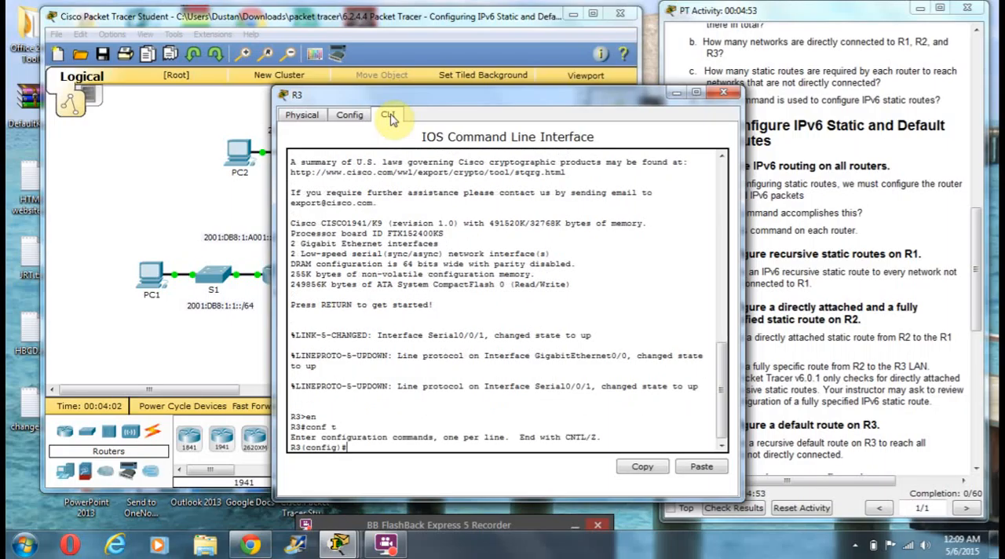
key("BackSpace")
type("pv6 unicast-r")
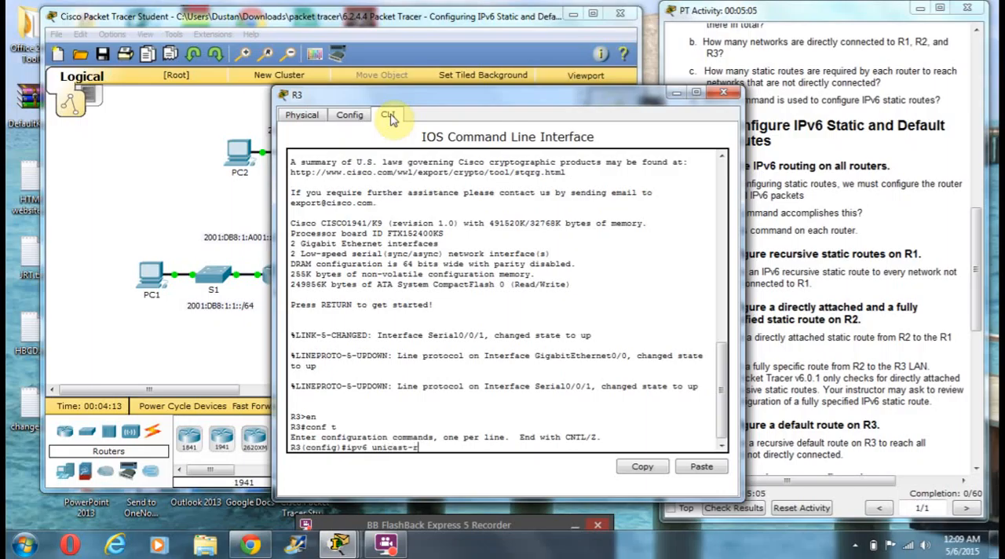
type("outing")
key("Return")
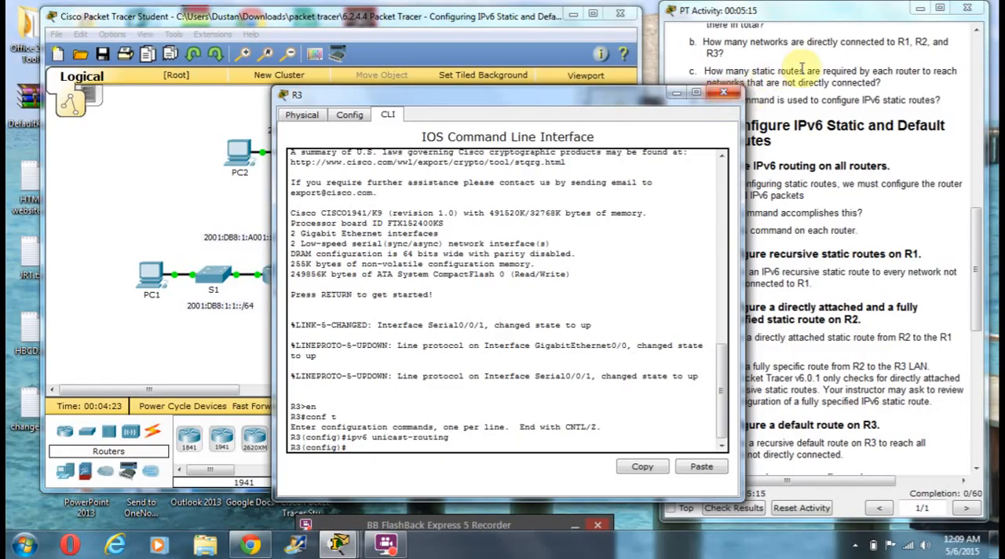
Move R3's window aside to examine the topology's networks and router links, and bring the window back
left_click_drag(550, 104, 386, 89)
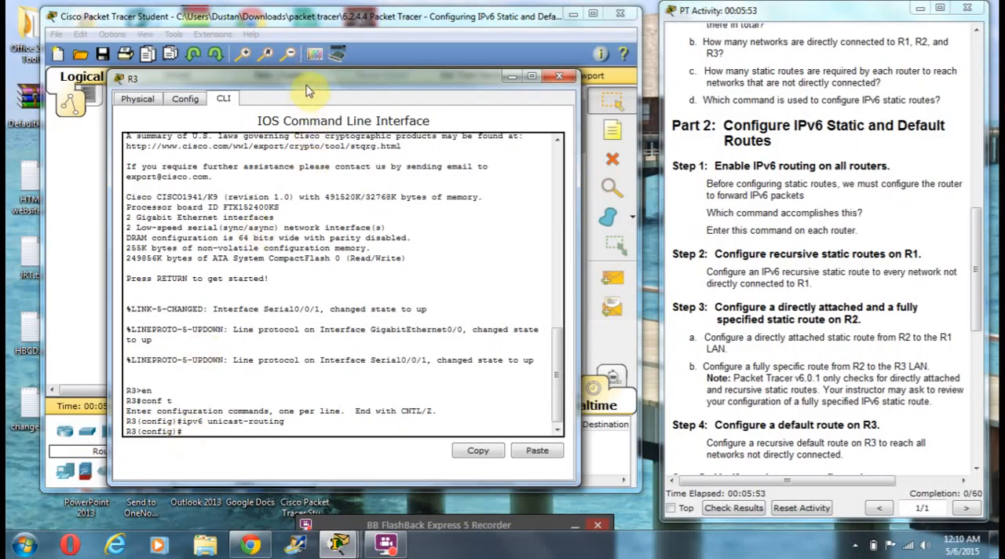
left_click_drag(308, 91, 275, 222)
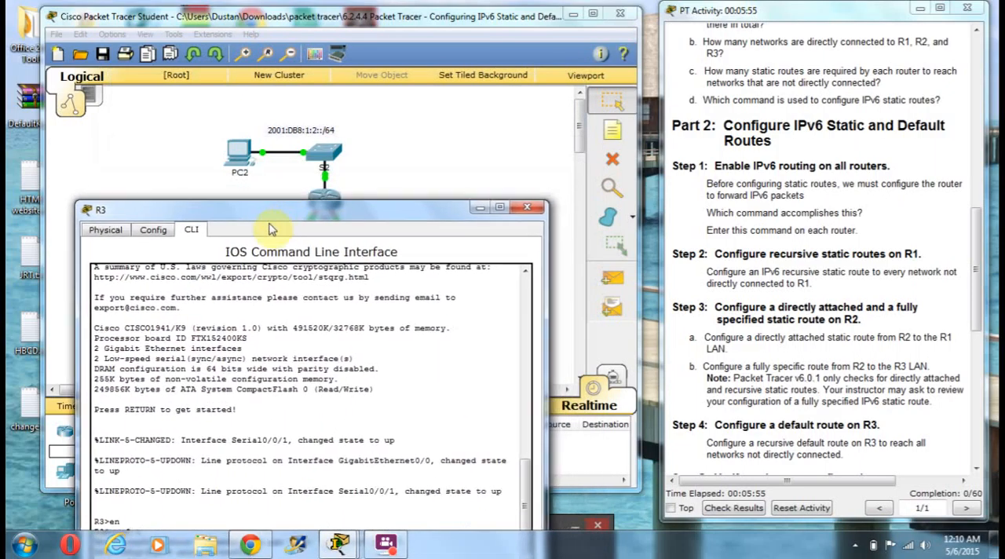
left_click_drag(249, 257, 260, 386)
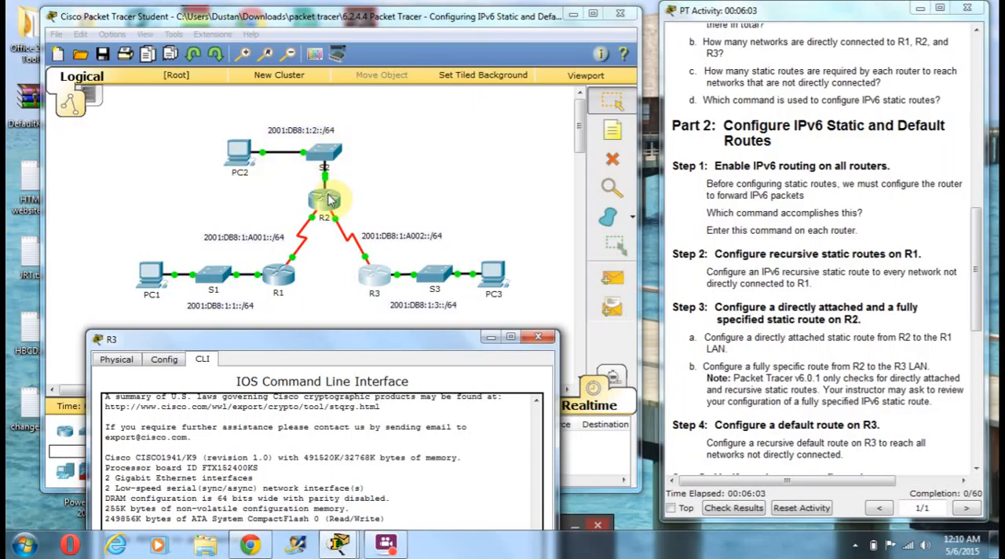
left_click(318, 341)
left_click_drag(317, 345, 328, 129)
Try to enter an IPv6 static route on R3 for network 2001:db8:1:2::/64 without a next-hop address
type("ip")
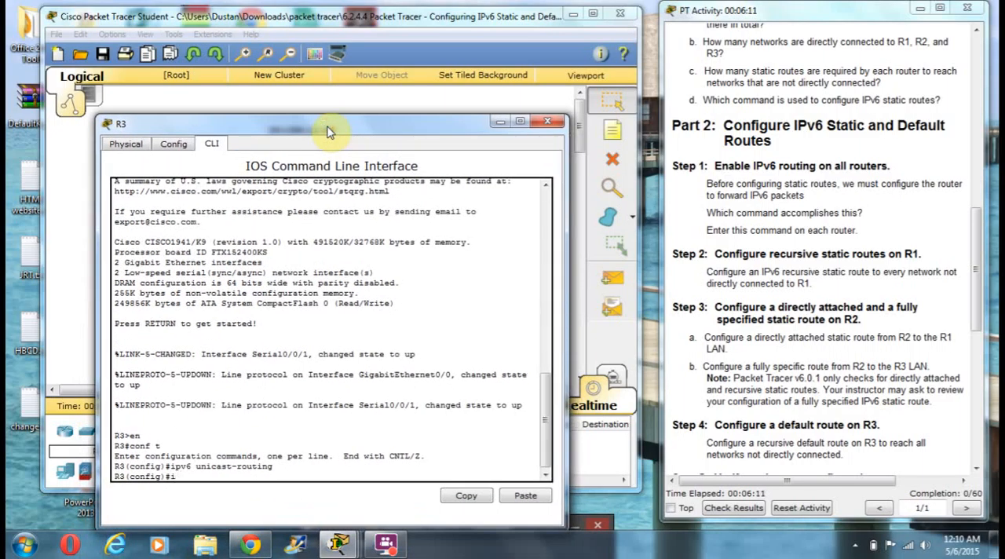
type("v6 route")
left_click_drag(317, 131, 387, 322)
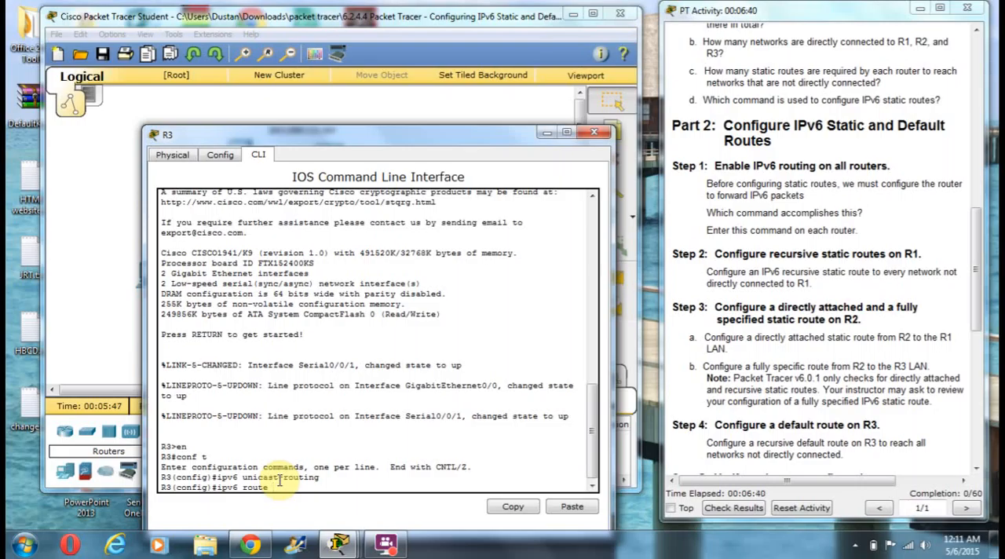
type("2001:db8:1:2::/64")
key("Return")
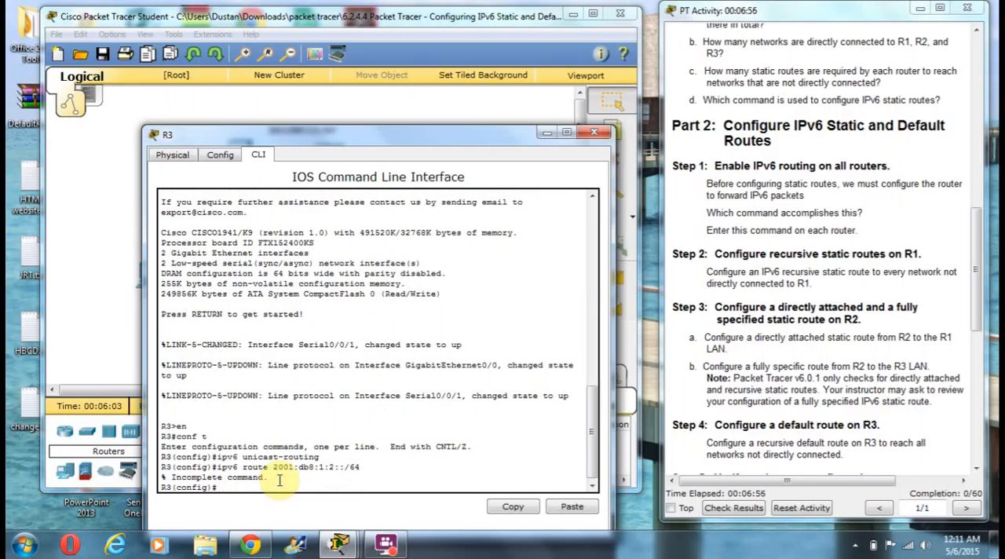
Recall the route command for 2001:db8:1:2::/64 on R3 and enter it with next hop 2001:db8:1:a001::2
key("Up")
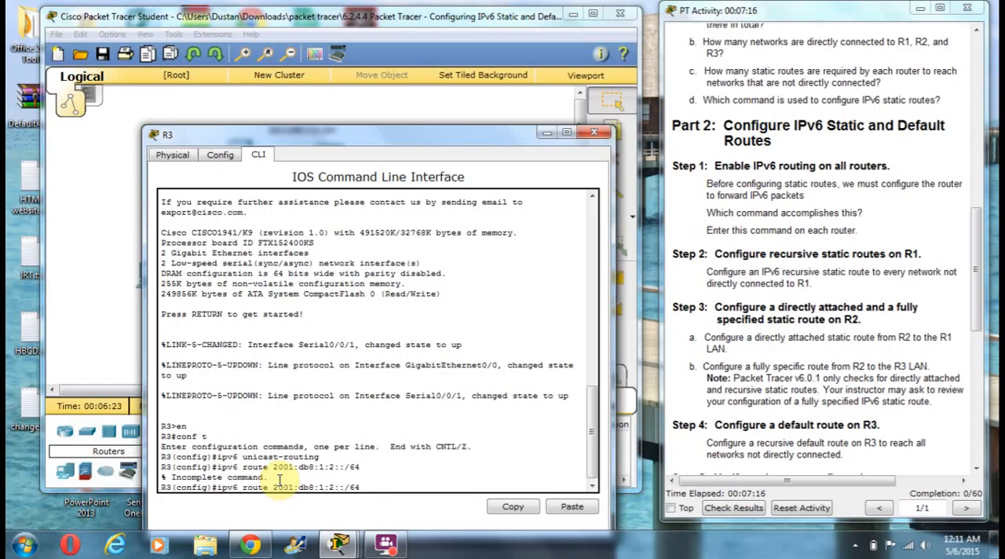
type("2001:db8:1:a001:")
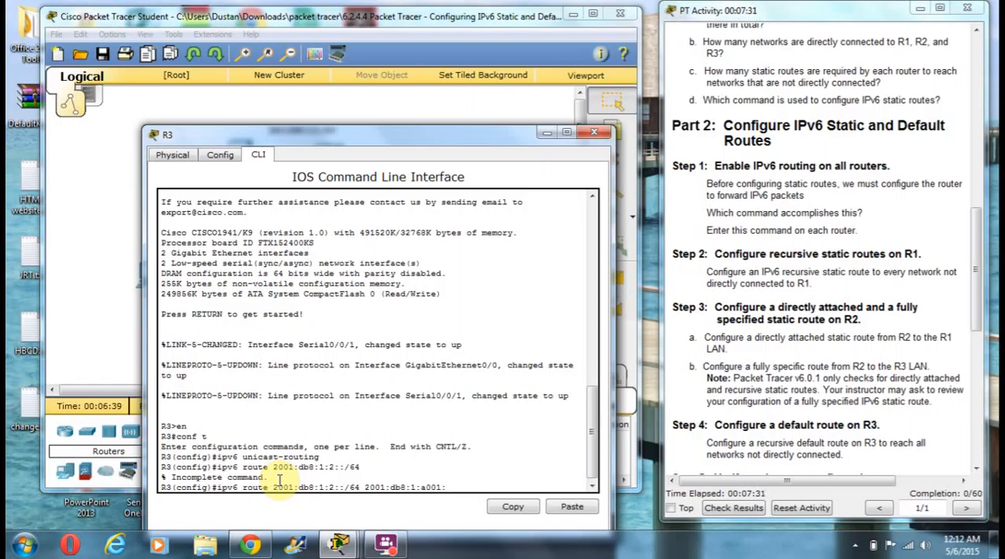
type(":2")
key("Return")
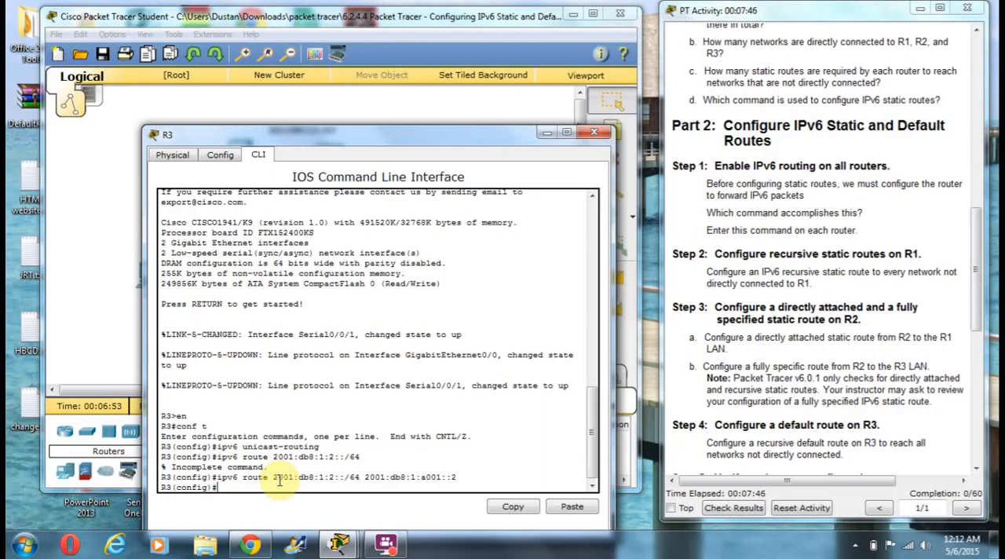
Enter an IPv6 static route on R3 for network 2001:db8:1:a002::/64 with next hop 2001:db8:1:a001::2
type("ipv6 route 2001:db8:")
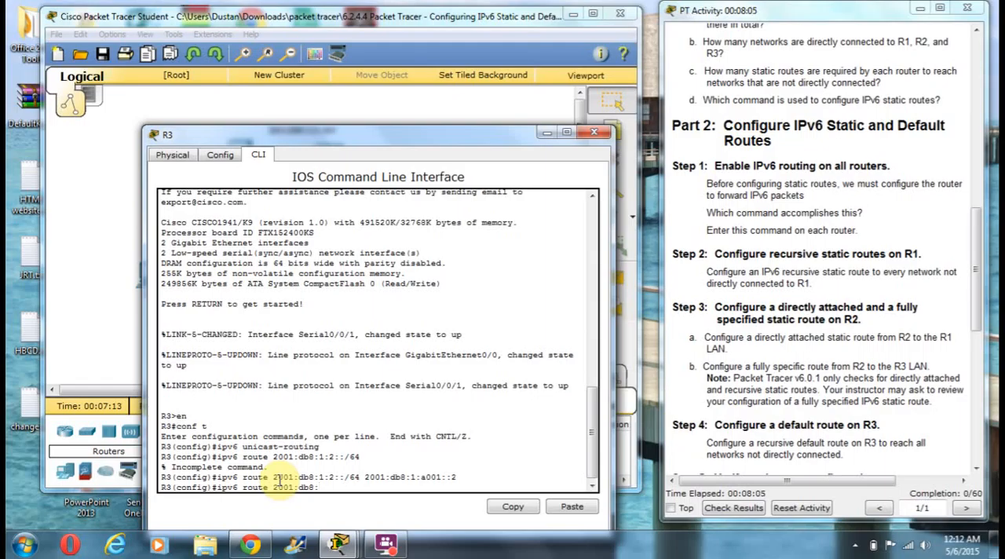
type("1:a002::/64")
left_click_drag(361, 324, 265, 395)
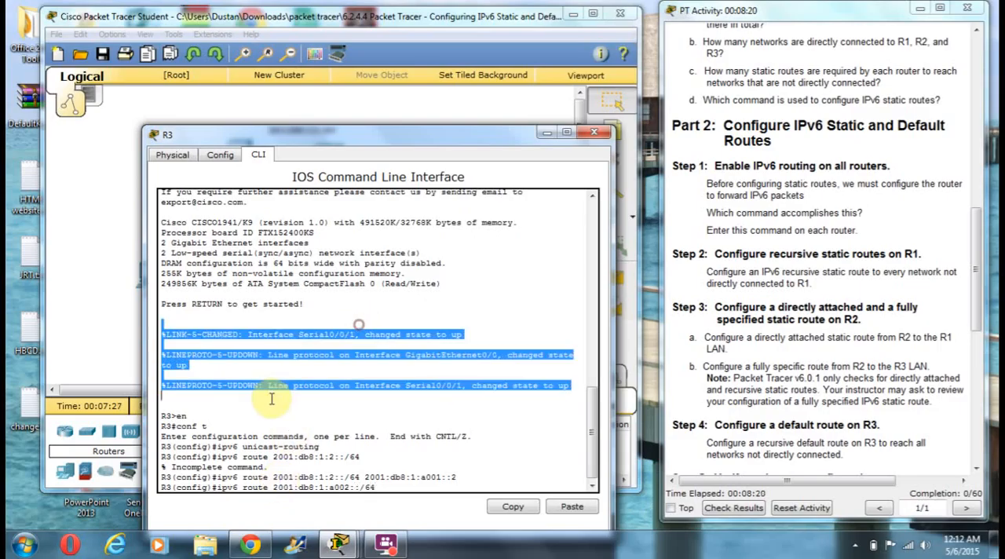
left_click(383, 486)
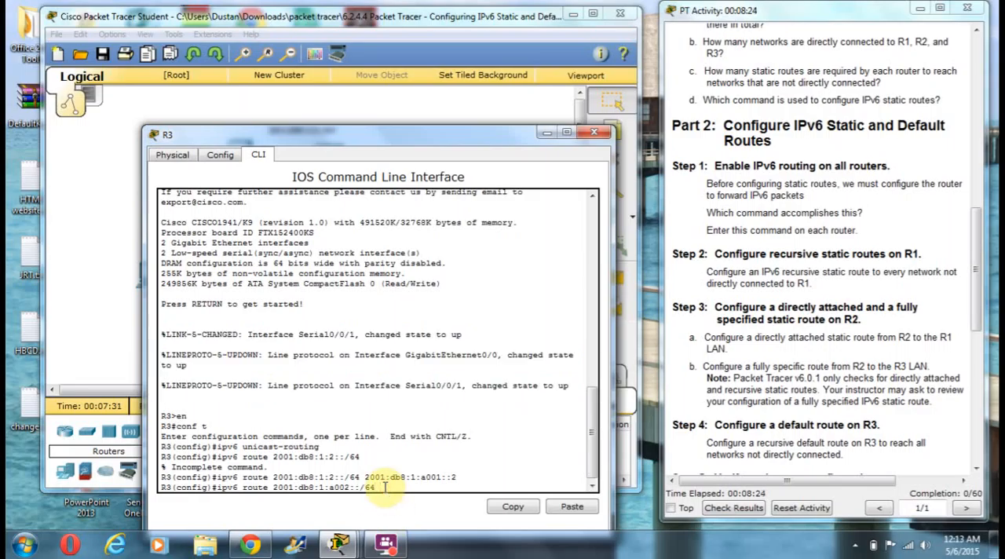
type("2001:db8:1:a00")
type("1:db8:1:a001::2")
key("Return")
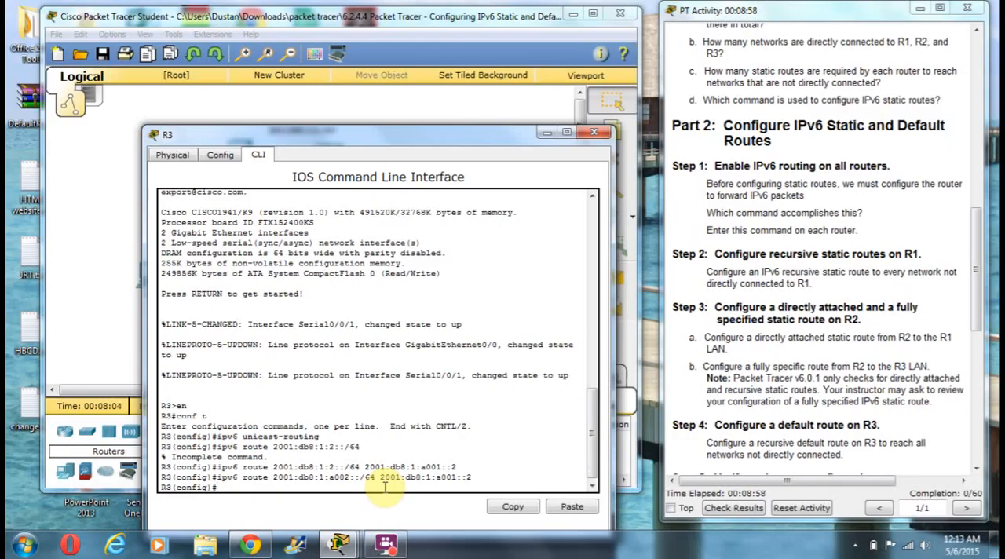
Enter an IPv6 static route on R3 for network 2001:db8:1:3::/64 with next hop 2001:db8:1:a001::2
type("ipv6 route 2001:")
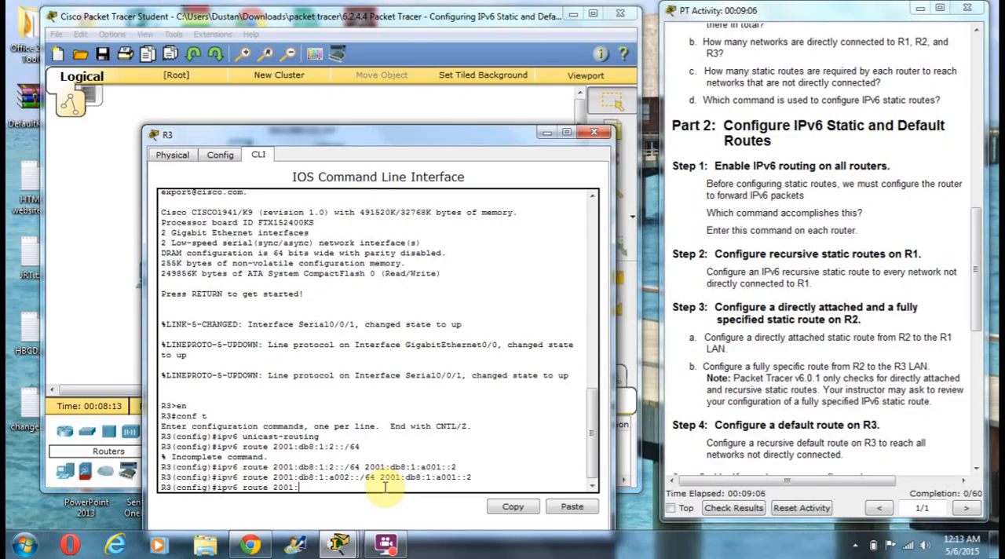
type("db8:1:3::/64 2001")
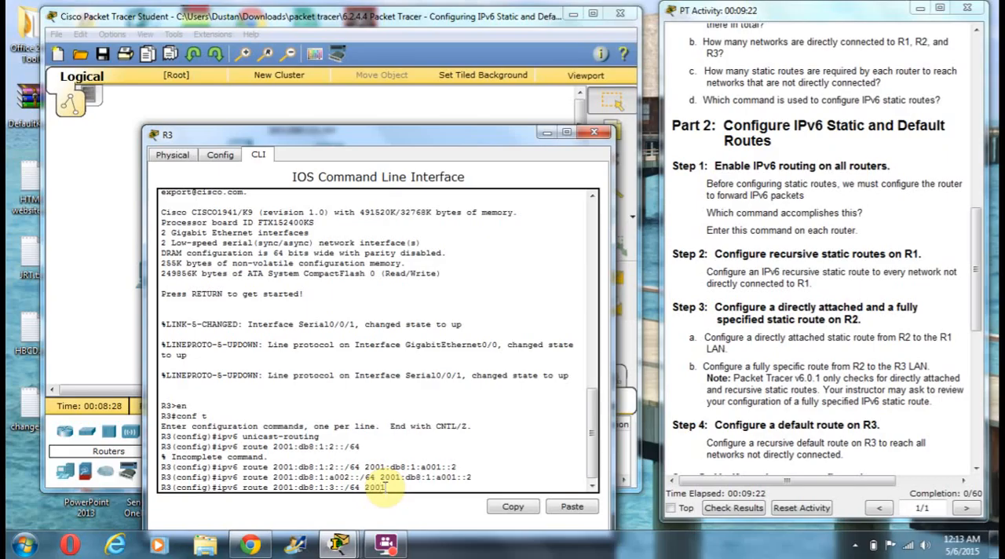
type(":db8:1:a001::2")
key("Return")
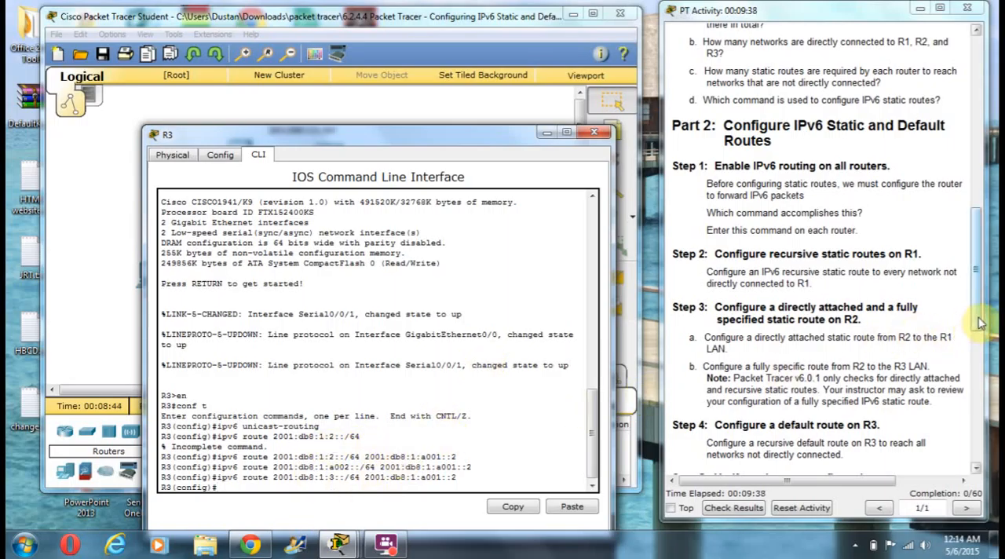
Review the IPv6 addressing table in the activity instructions for the router interface addresses
scroll(974, 290, "up", 1)
left_click_drag(974, 291, 980, 149)
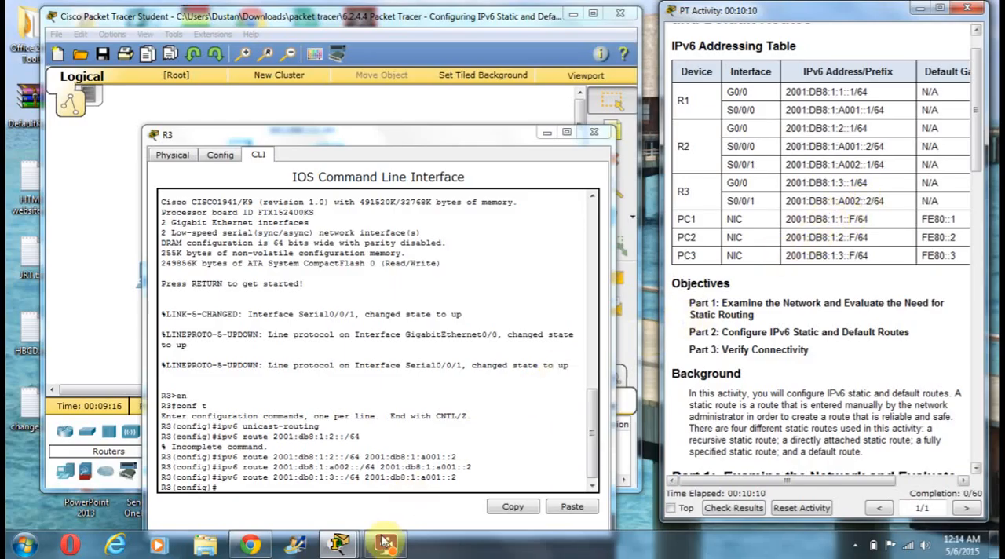
mouse_move(387, 547)
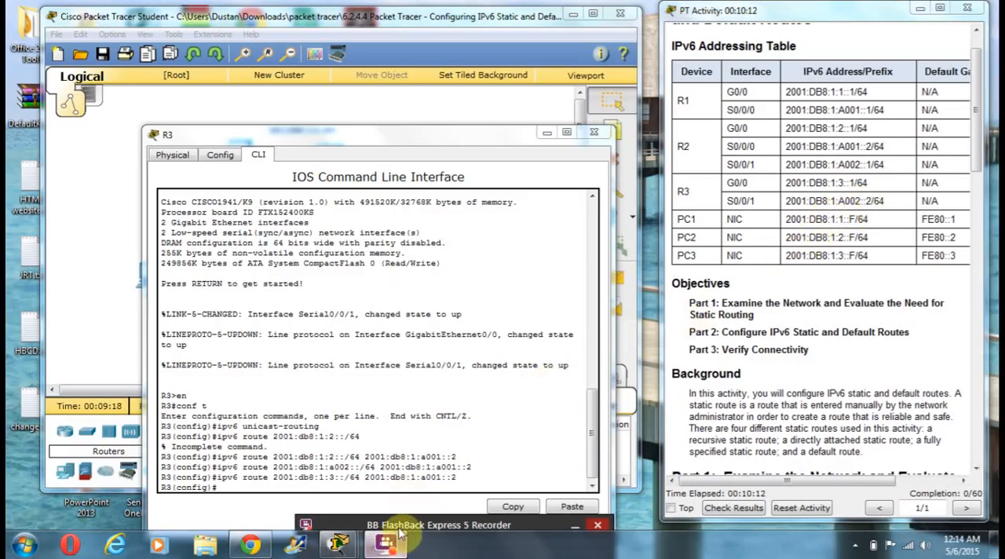
left_click(400, 527)
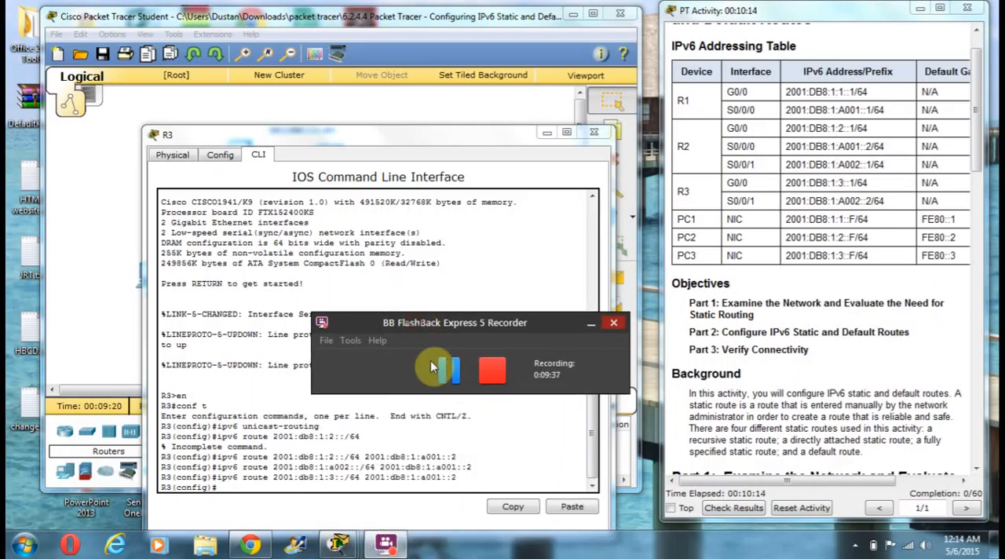
left_click(447, 379)
left_click(447, 380)
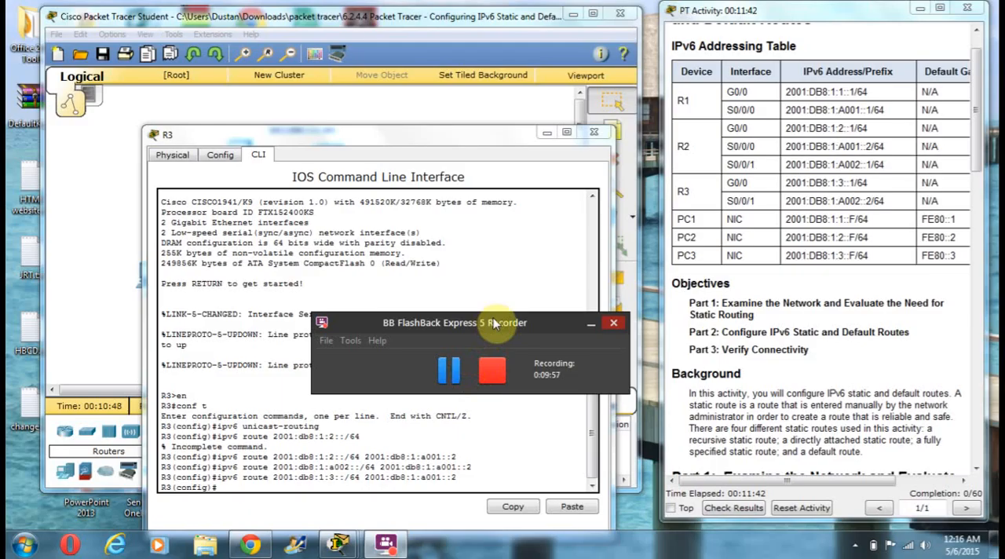
left_click_drag(493, 317, 267, 528)
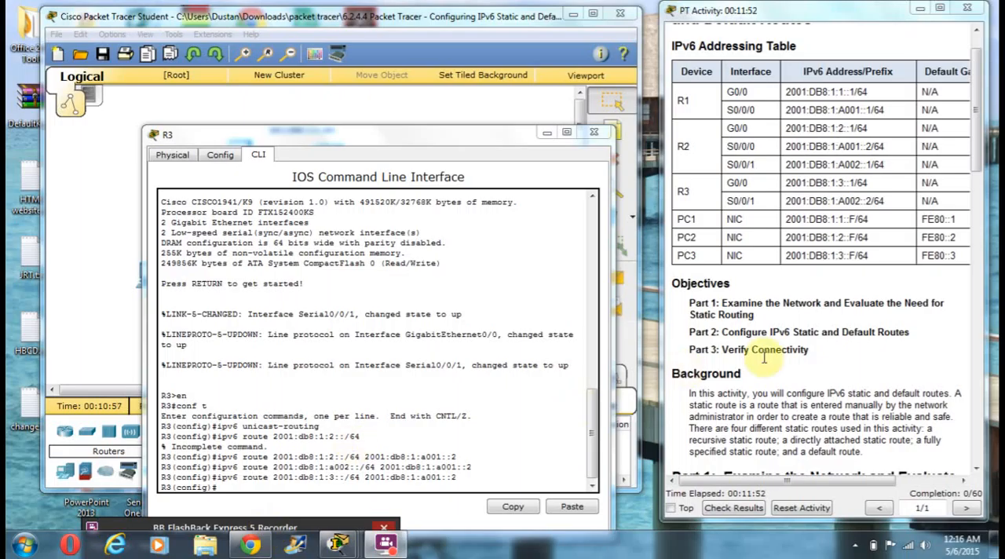
Reread the Part 2 routing steps in the activity instructions and close R3's window to uncover the topology
scroll(783, 361, "down", 15)
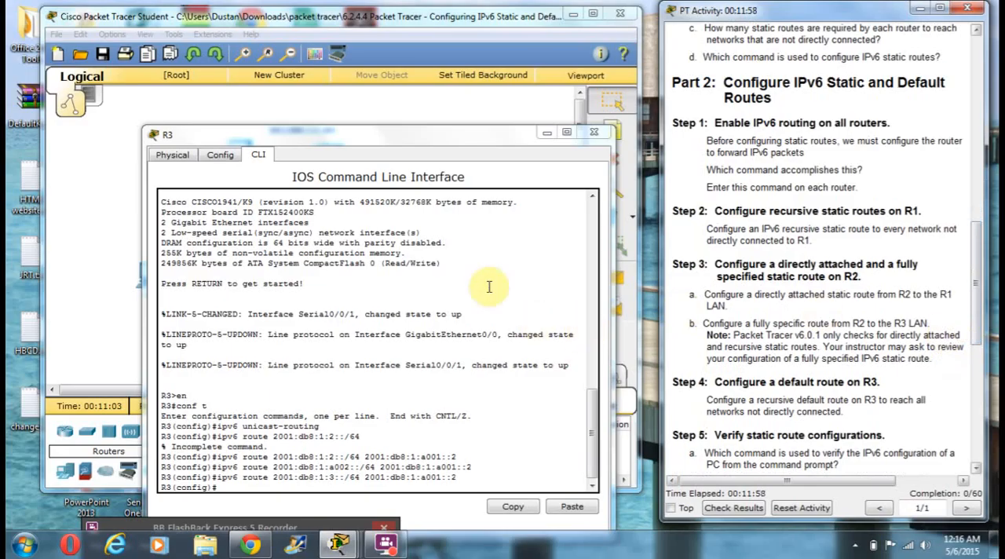
left_click_drag(417, 142, 355, 113)
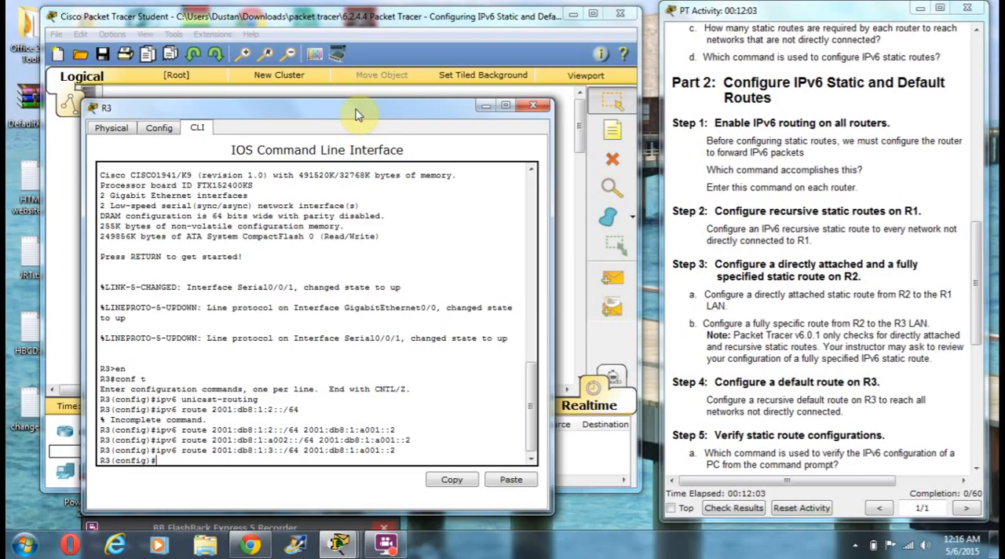
left_click(538, 106)
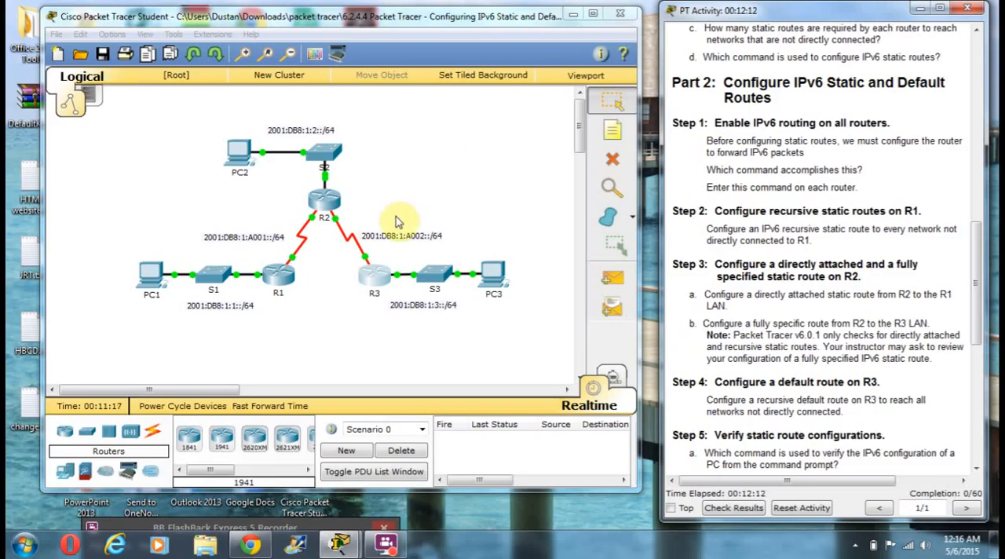
Copy the 2001:db8:1:2::/64 route command with next hop 2001:db8:1:a001::2 from R3's CLI and run it on R1
left_click(370, 281)
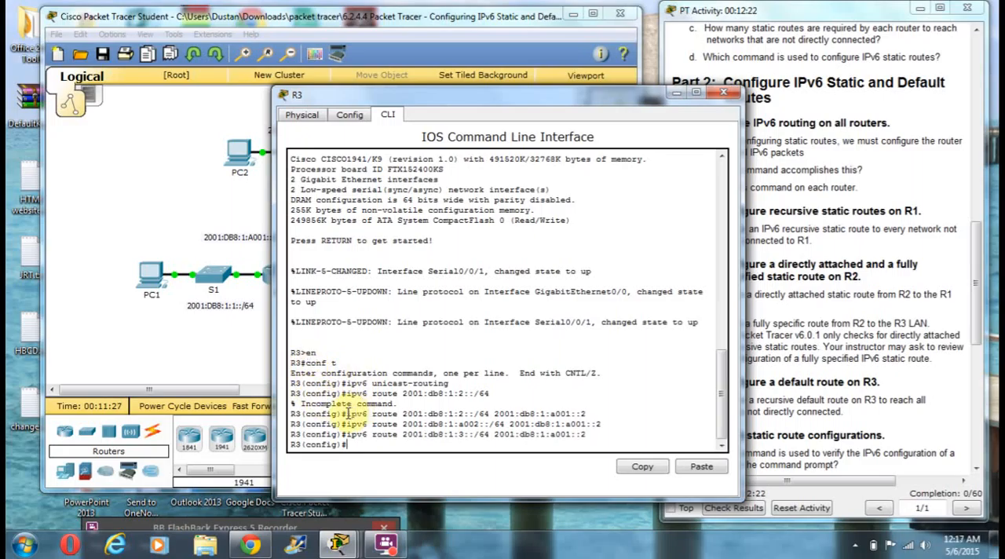
left_click_drag(346, 414, 294, 414)
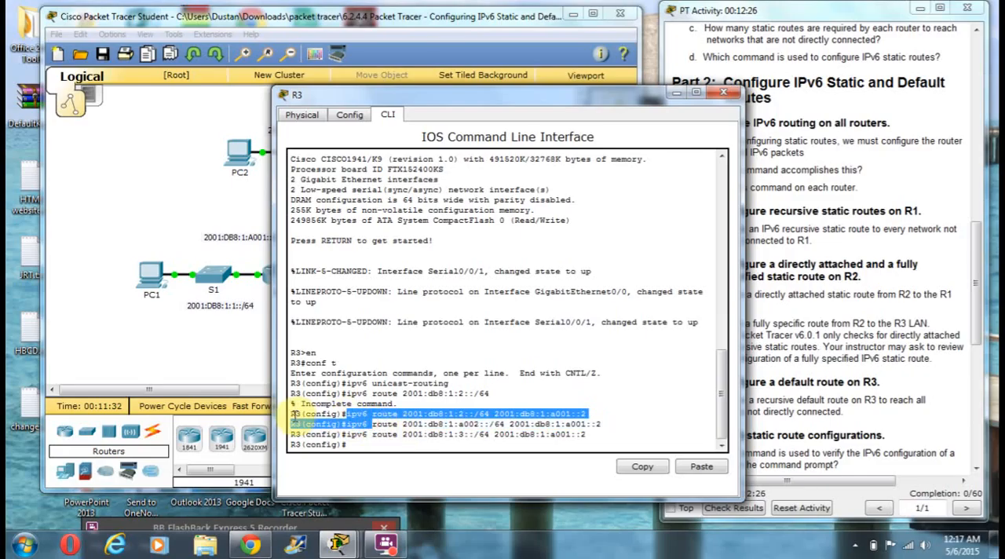
left_click(355, 414)
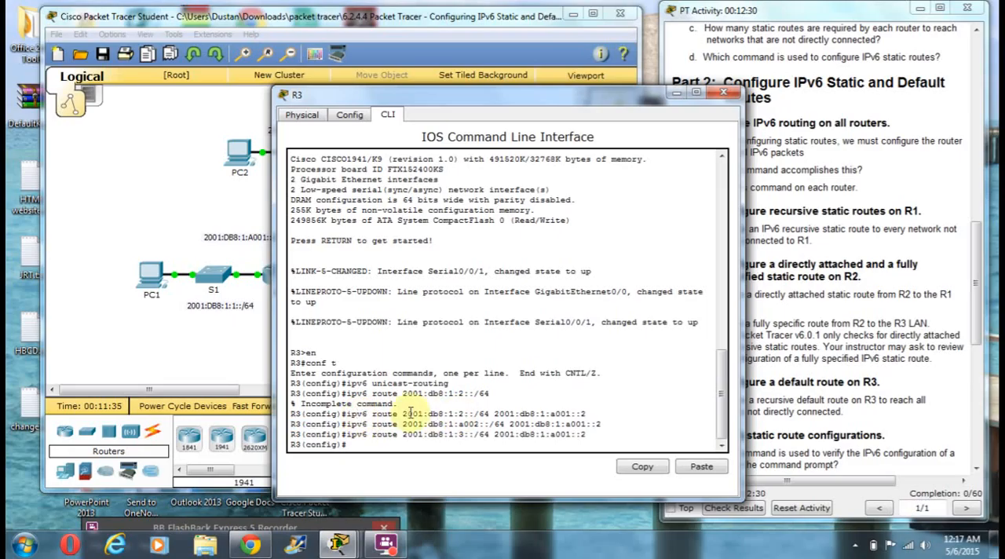
left_click_drag(347, 414, 599, 440)
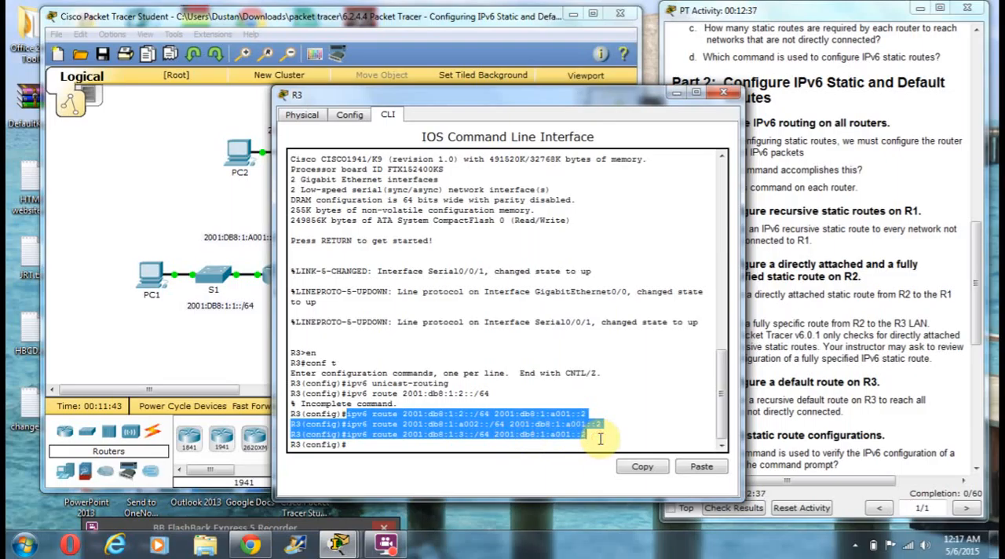
left_click(606, 399)
left_click_drag(346, 414, 587, 413)
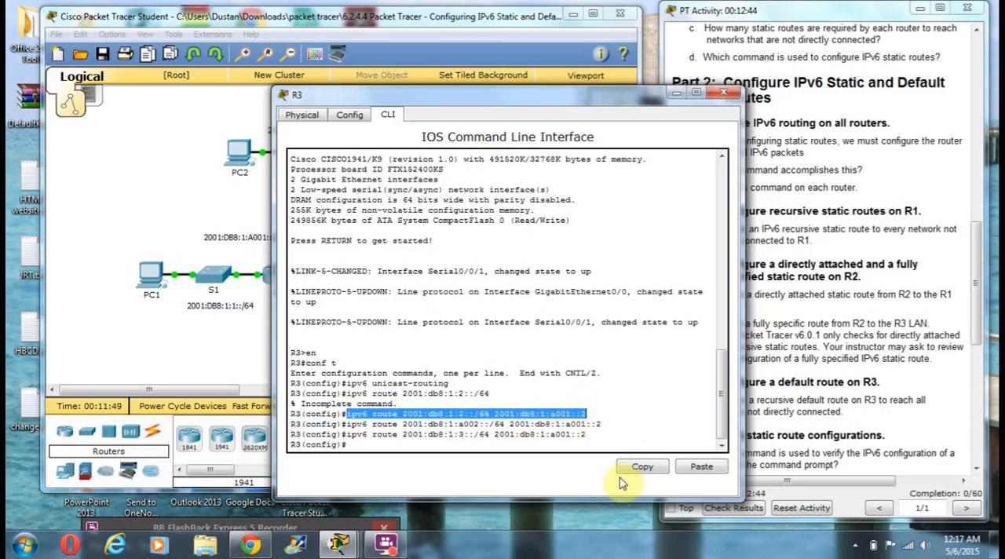
left_click(642, 467)
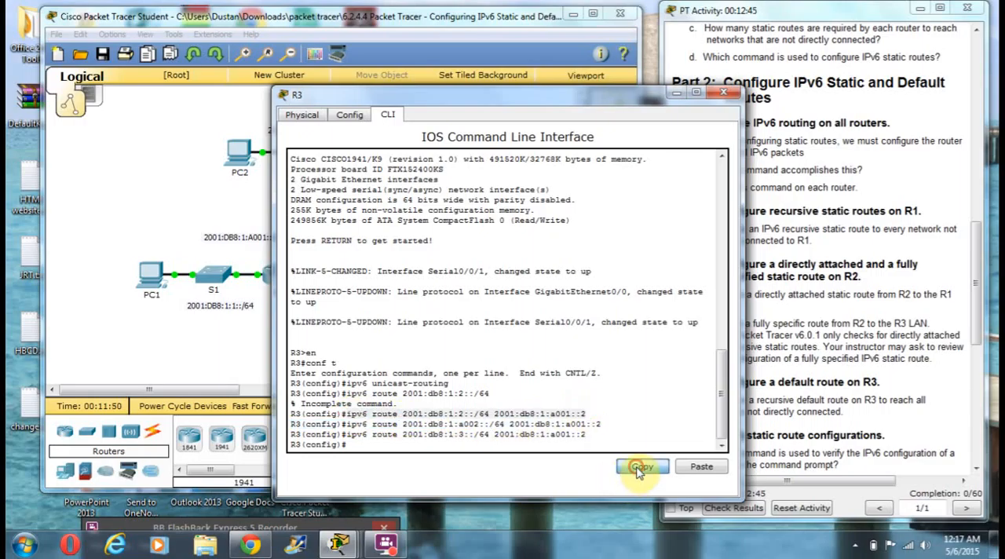
left_click(723, 92)
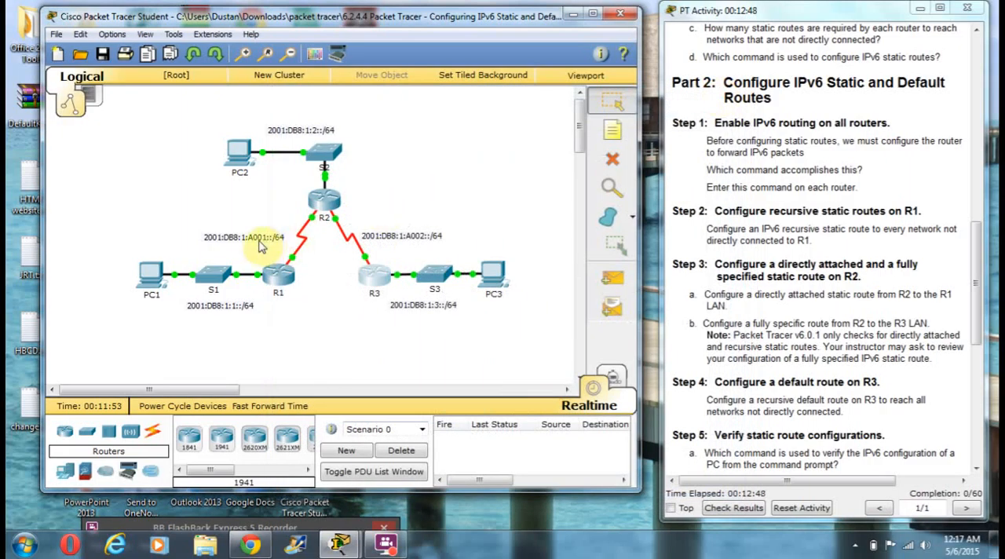
left_click(267, 281)
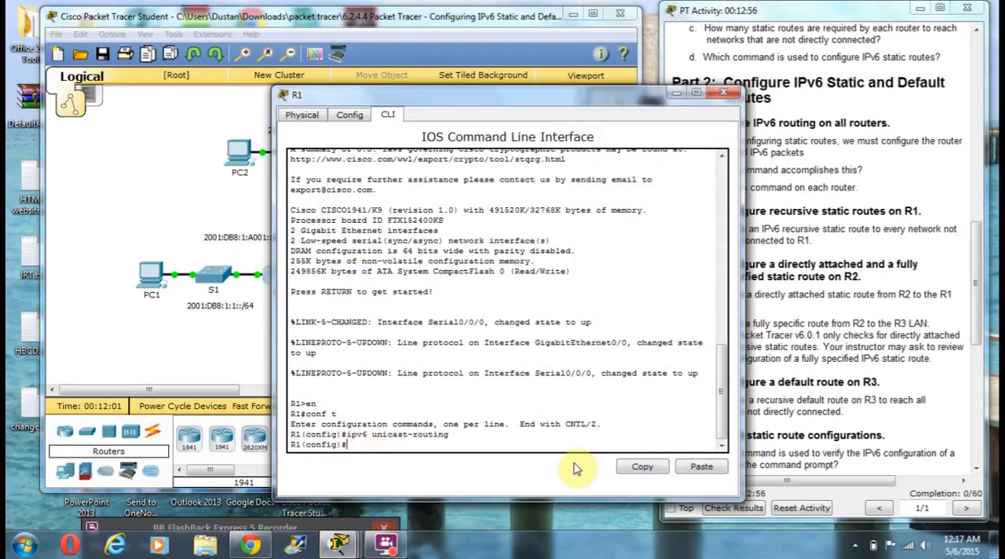
left_click(702, 466)
key("Return")
left_click(723, 93)
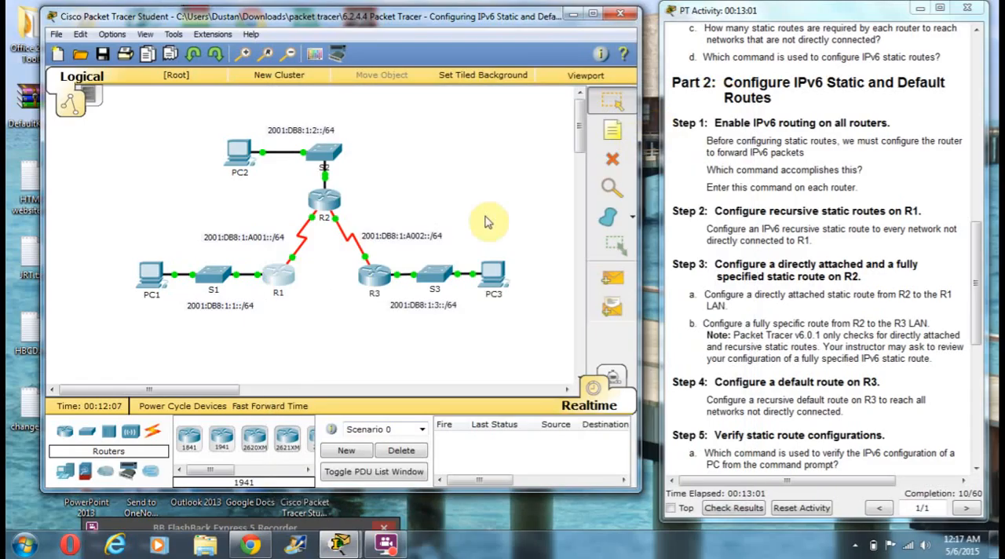
Copy the 2001:db8:1:a002::/64 route command with next hop 2001:db8:1:a001::2 from R3's CLI and run it on R1
left_click(374, 273)
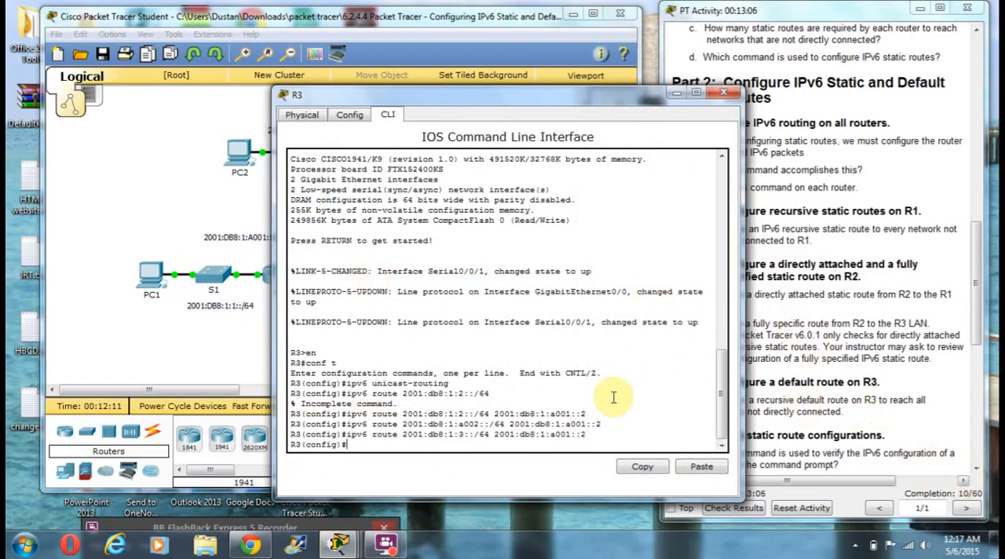
left_click_drag(345, 424, 614, 428)
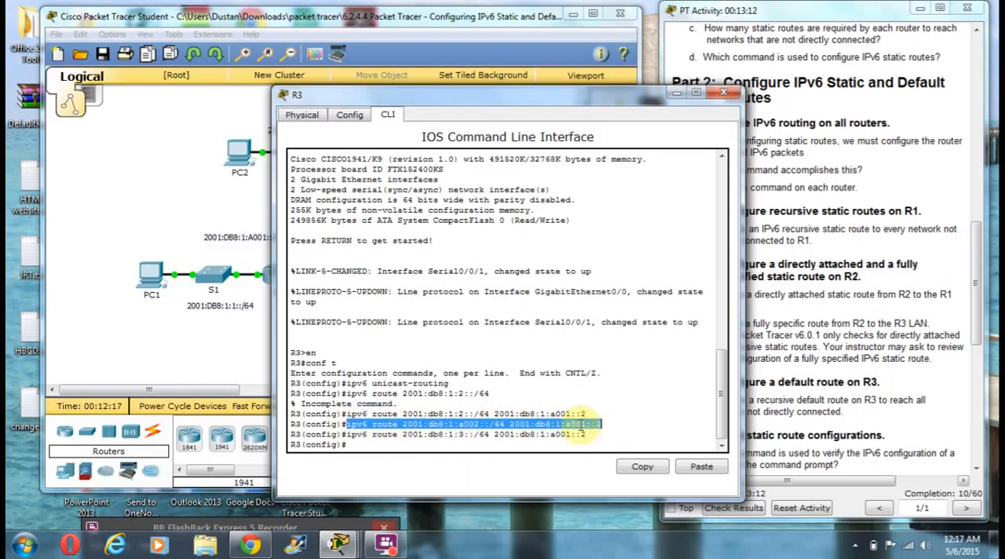
left_click(639, 467)
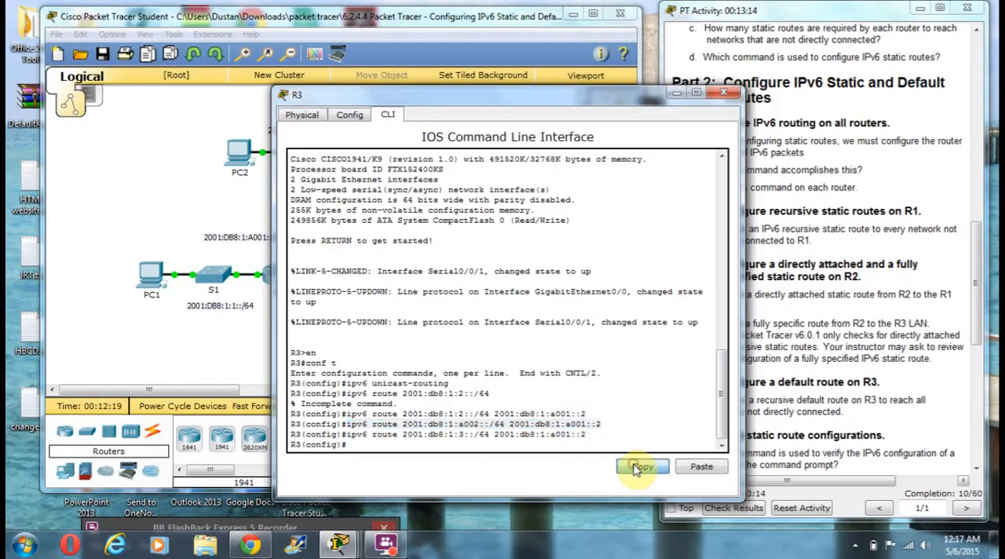
left_click(727, 95)
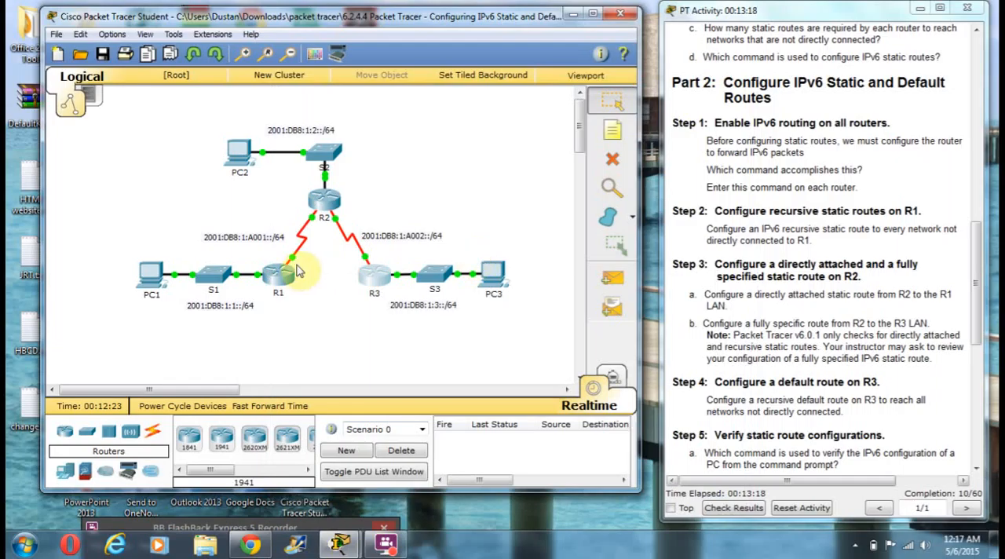
left_click(286, 275)
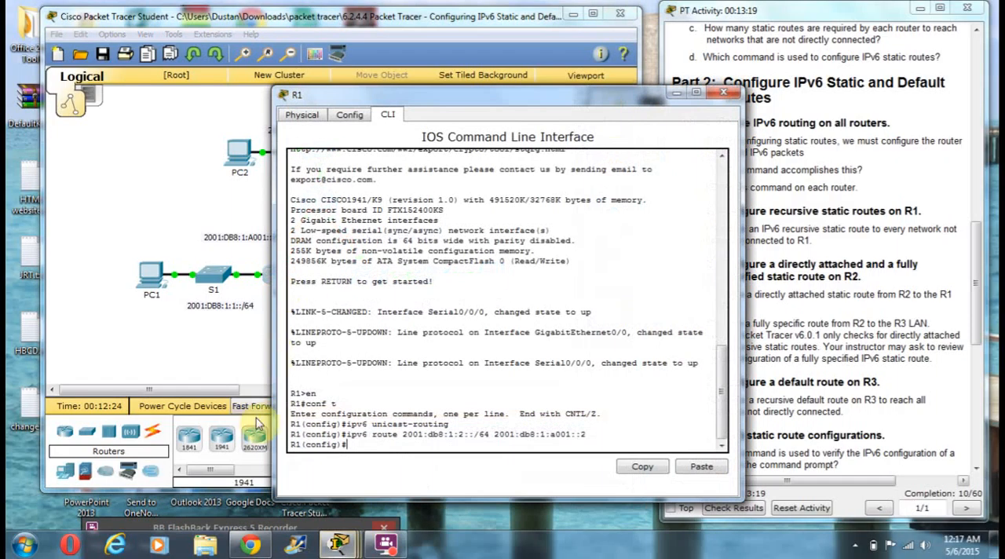
right_click(345, 445)
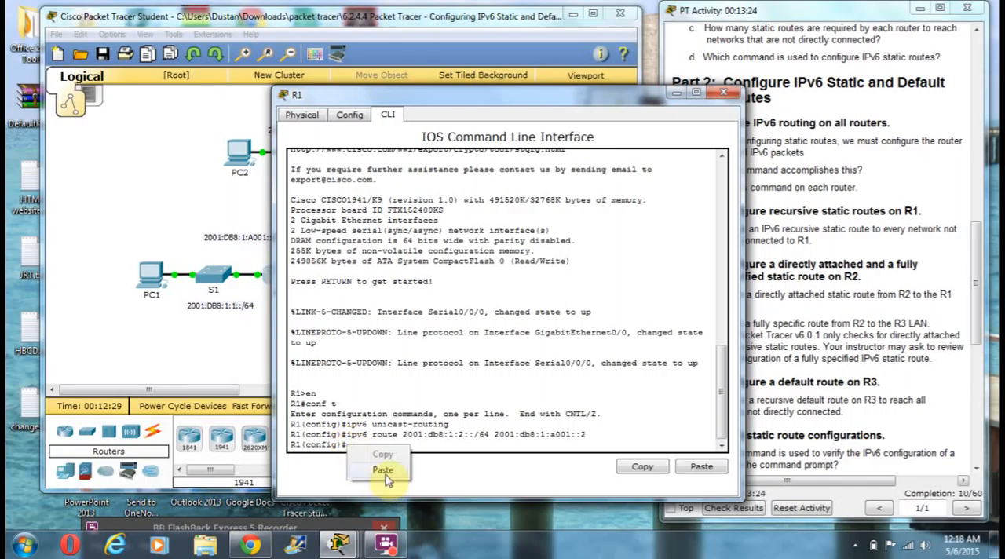
left_click(384, 473)
key("Return")
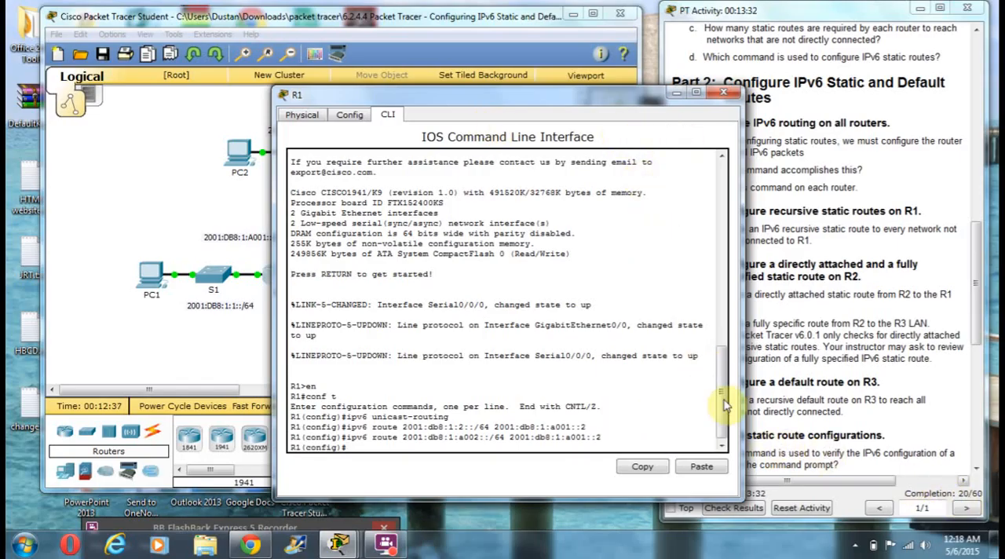
left_click(724, 93)
Copy the 2001:db8:1:3::/64 route command with next hop 2001:db8:1:a001::2 from R3's CLI, run it on R1 and close R1's window
left_click(369, 283)
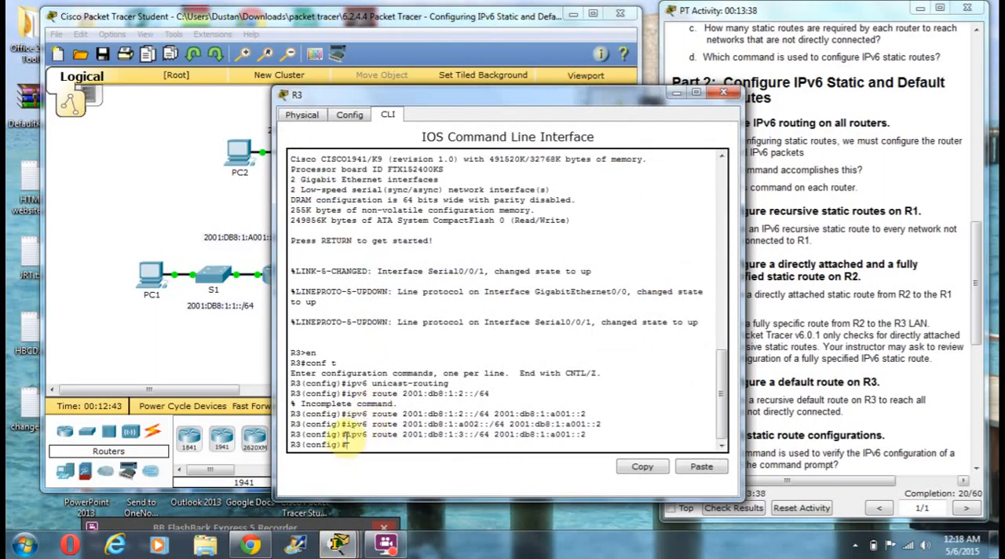
left_click_drag(345, 434, 587, 434)
left_click(641, 467)
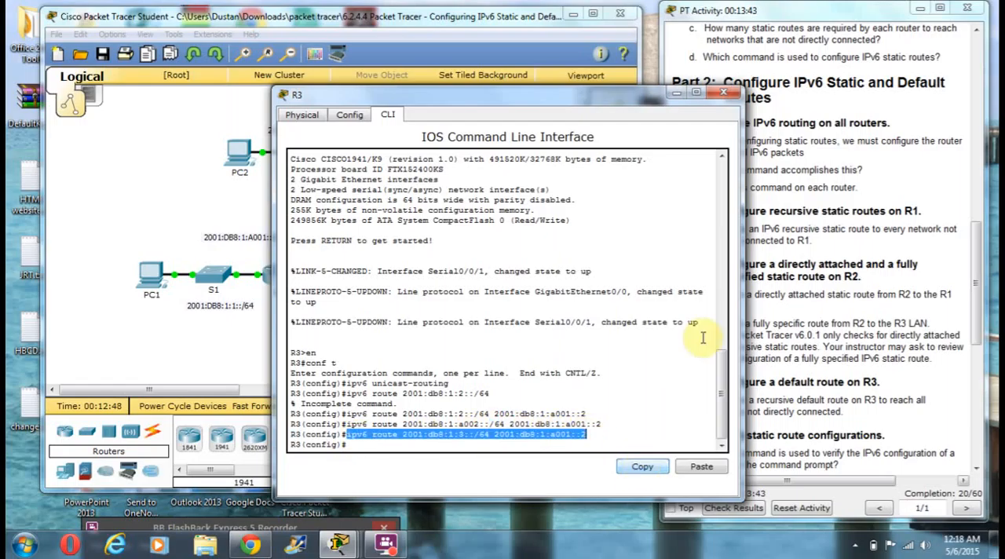
left_click(723, 94)
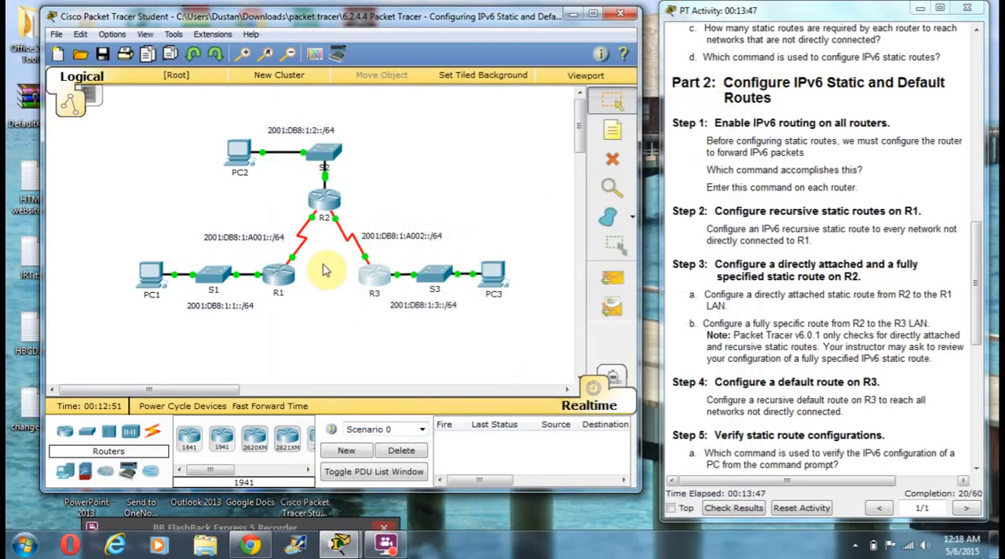
left_click(280, 275)
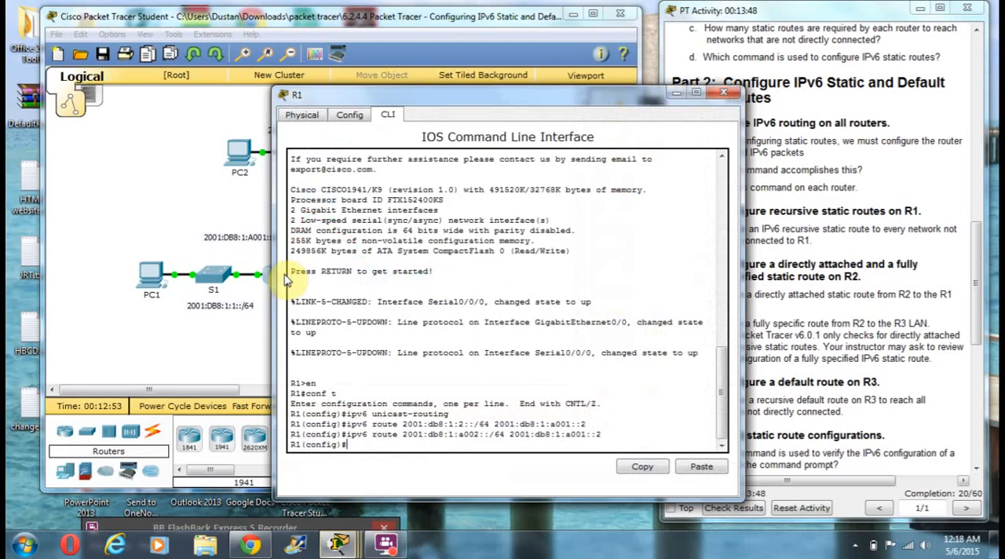
right_click(351, 445)
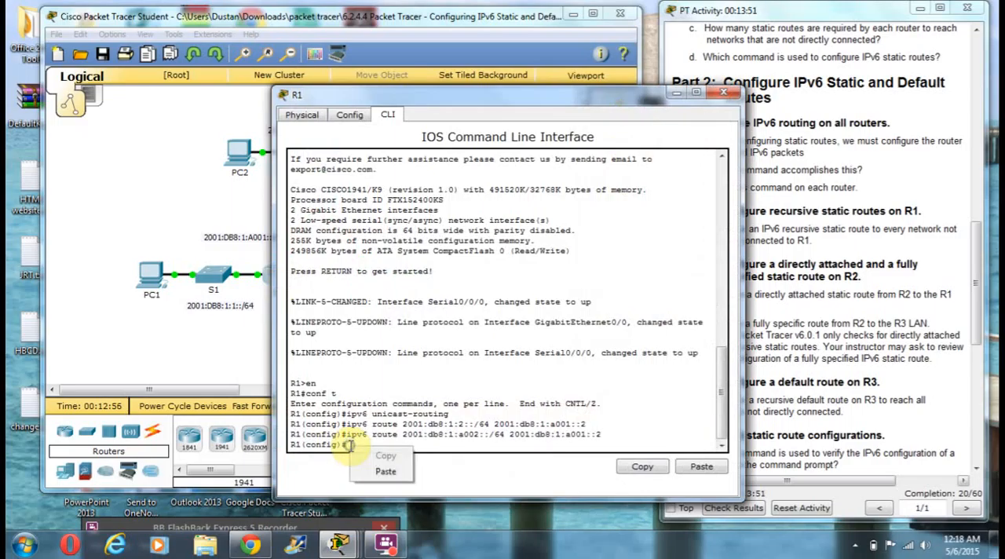
left_click(381, 472)
key("Return")
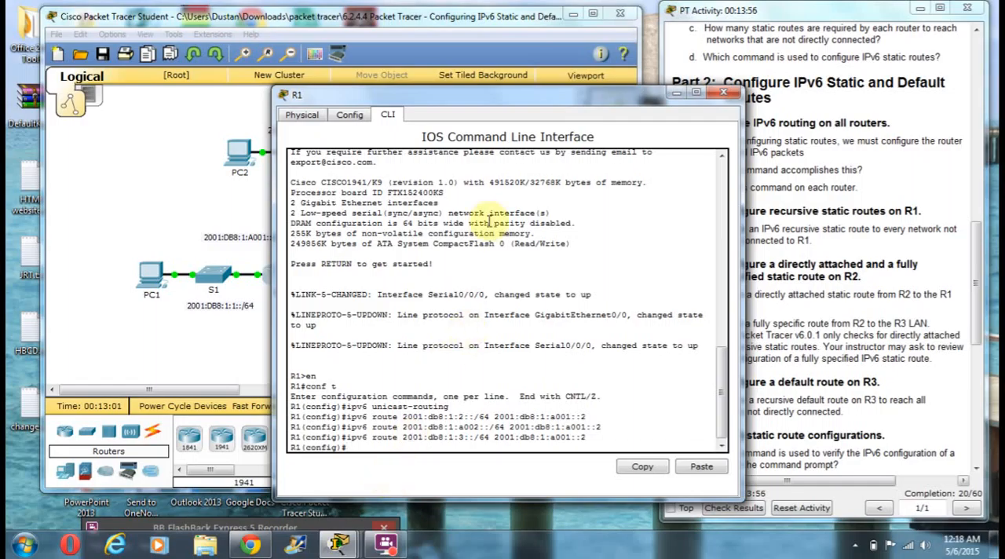
left_click_drag(540, 101, 400, 67)
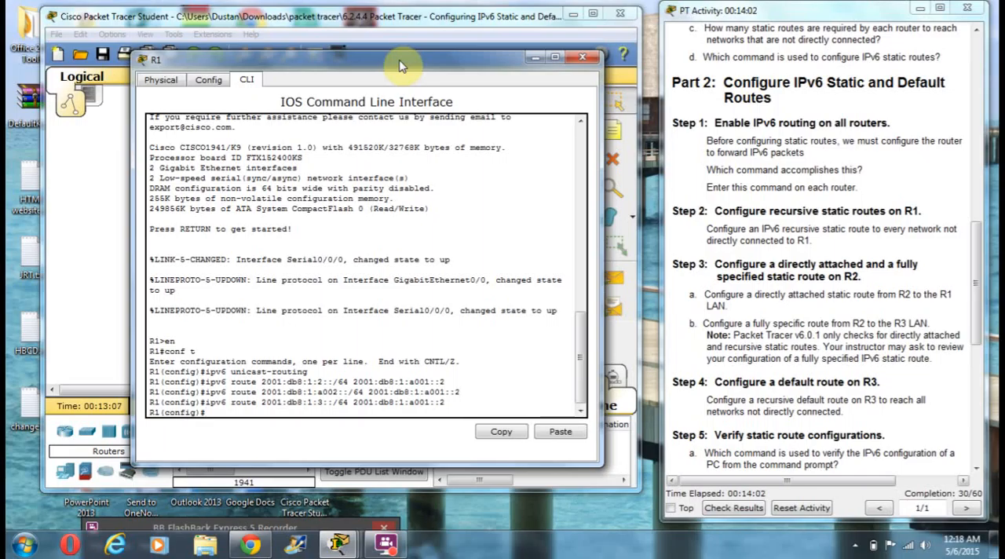
left_click(581, 60)
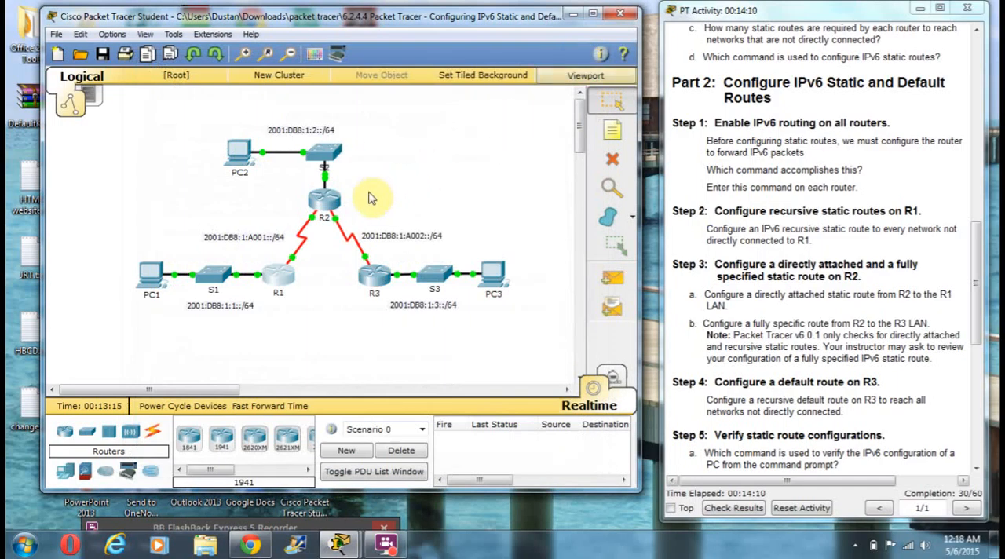